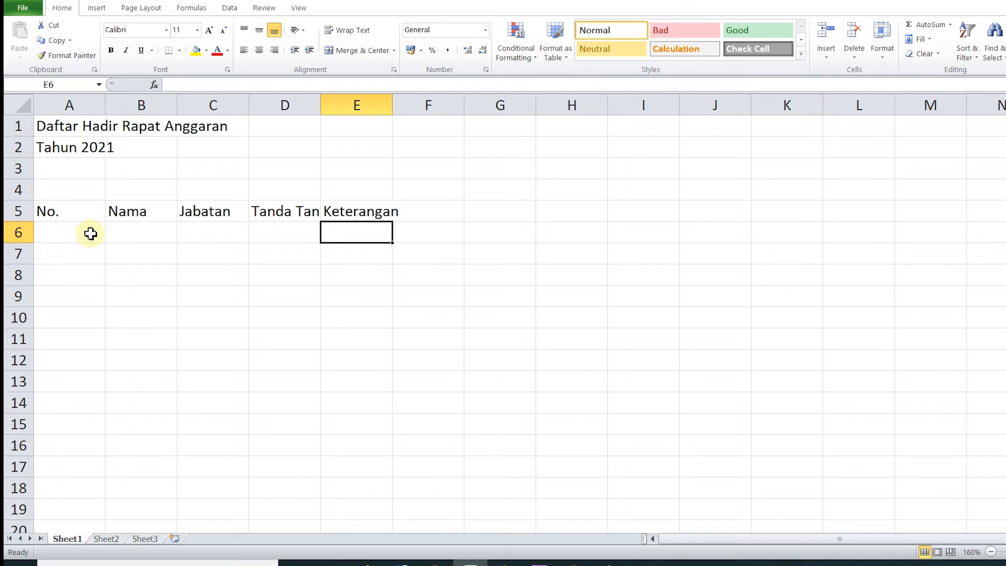
- Number the attendance rows 1 to 19 in A6:A24 and narrow column A to fit the numbers
click(91, 233)
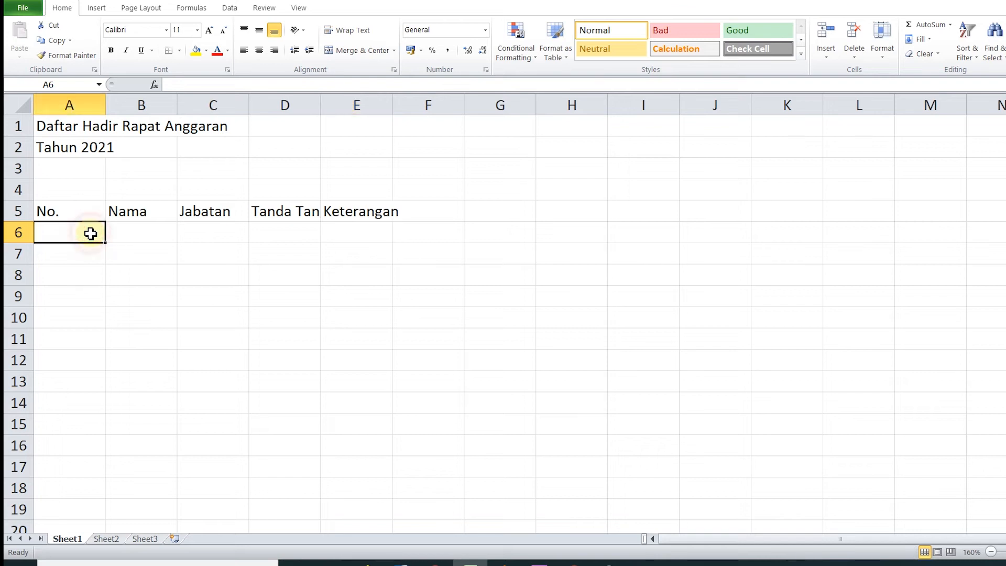
text(1)
key(Return)
text(2)
click(91, 233)
drag(92, 232, 105, 470)
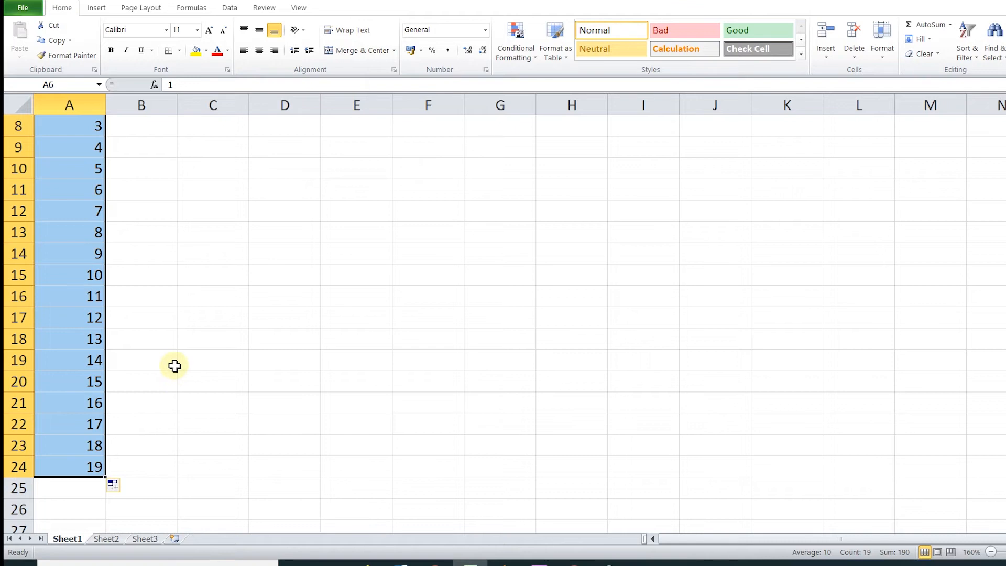
scroll(204, 323, up, 3)
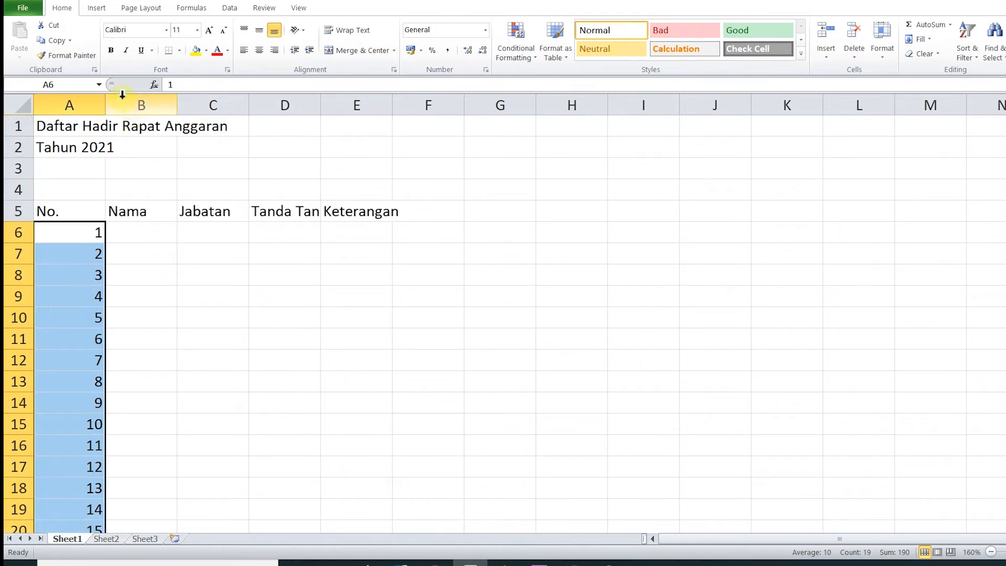
drag(105, 108, 66, 110)
- Enter the first attendee's full name in B6 and fit column B to its width
click(103, 231)
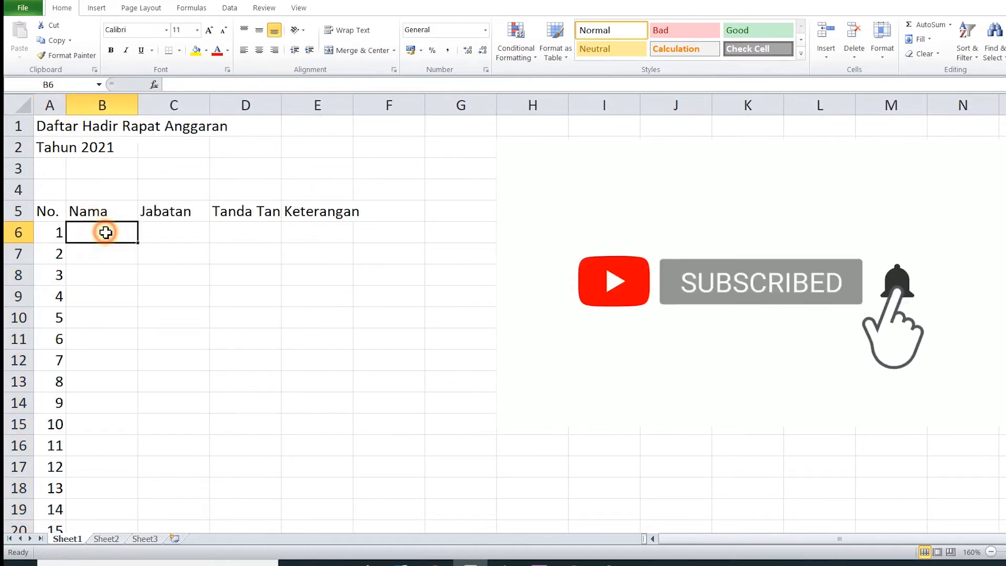
text(Andi Agung Putra)
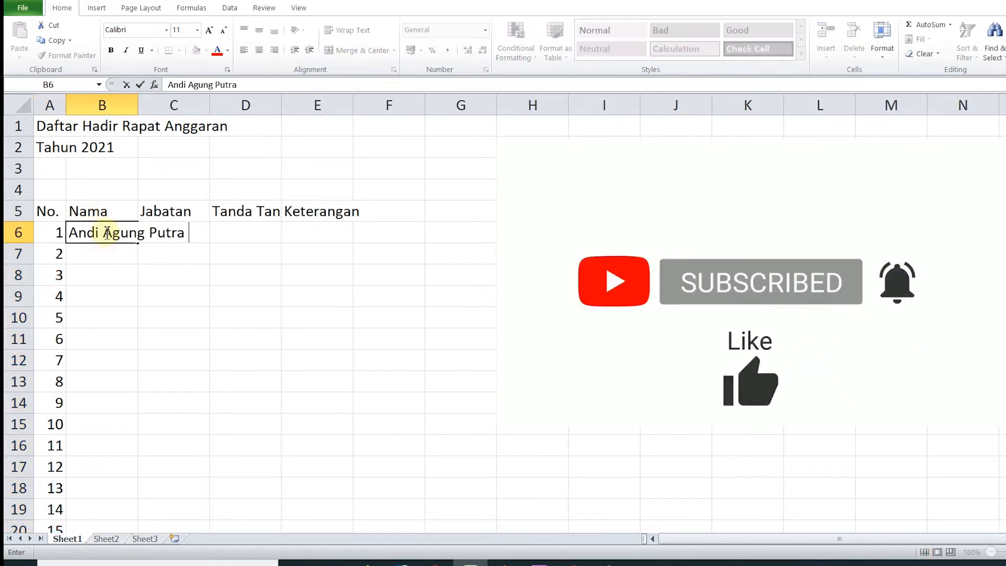
key(Return)
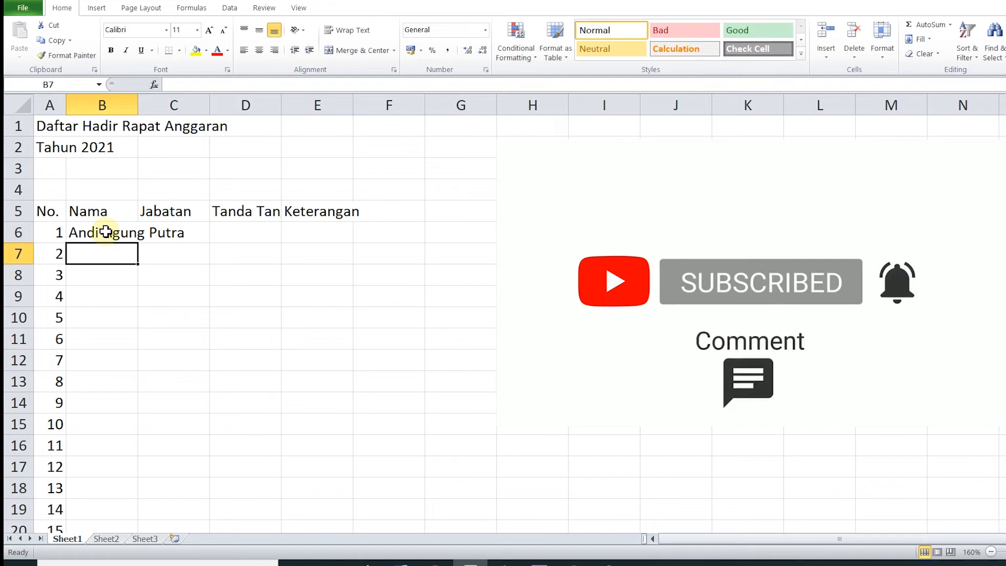
double_click(138, 105)
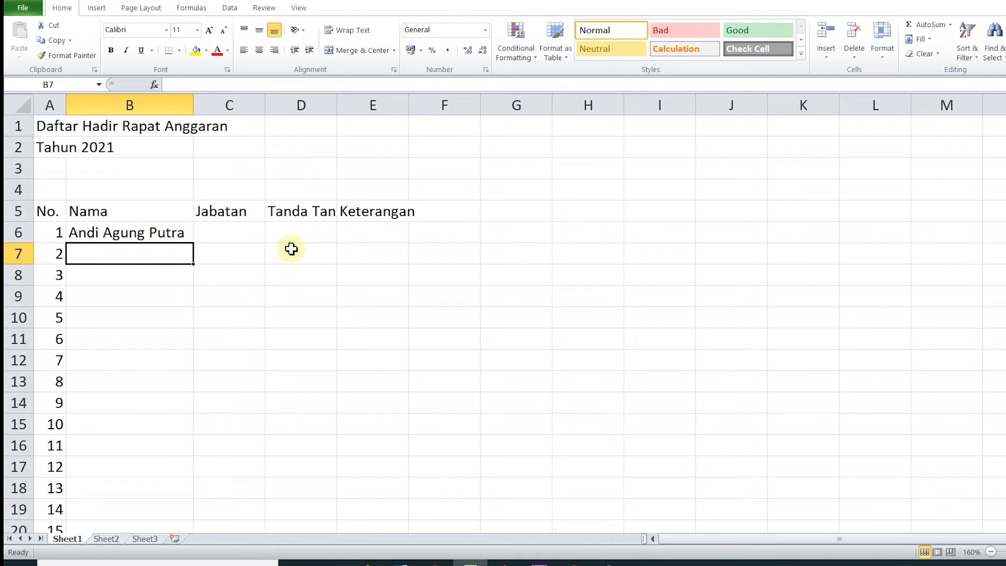
- Enter the full names of attendees 2 to 6 in B7:B11
text(Andrian Put)
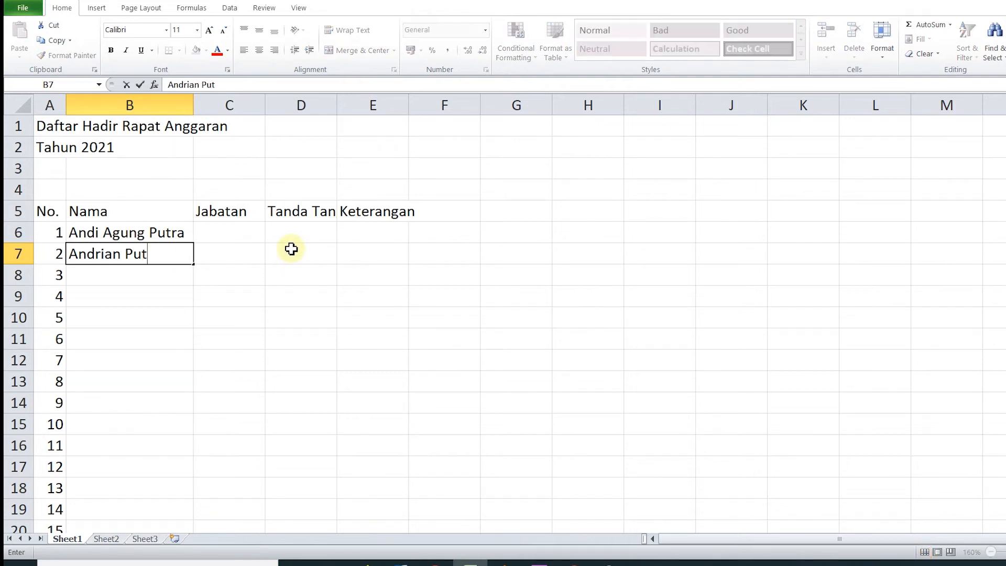
text(ra)
key(Return)
text(Andini Putri)
key(Return)
text(Sekar A)
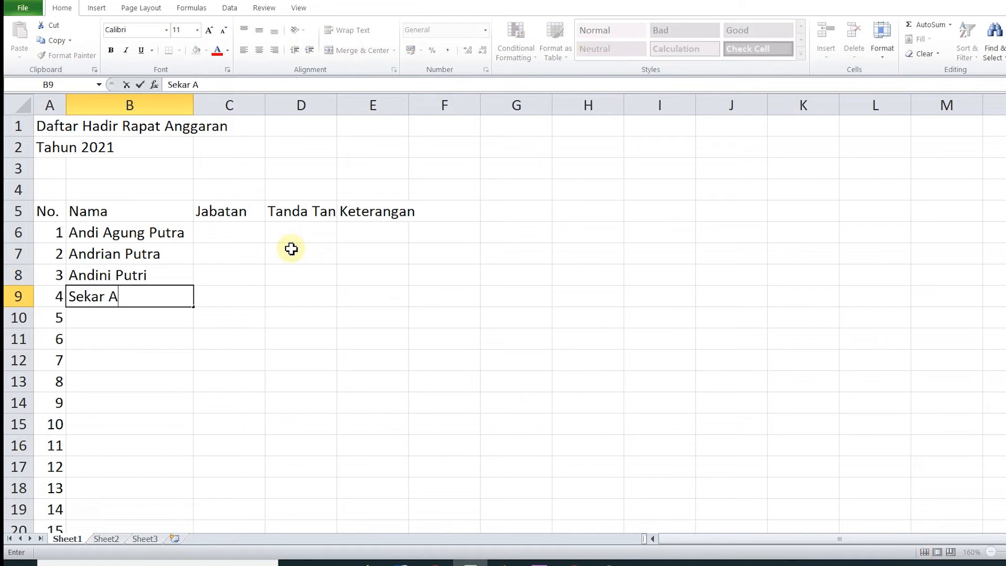
text(yu Putri)
key(Return)
text(Harian Put)
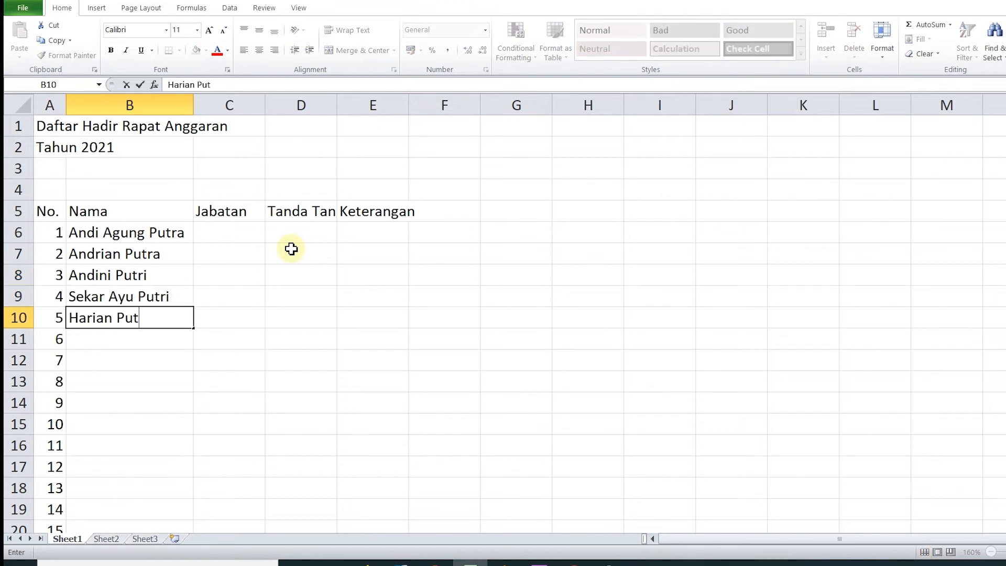
text(ri Kusuma)
key(Return)
text(Iman Saputra)
key(Return)
- Fill in the names of attendees 7 to 13 in B12:B18
text(D)
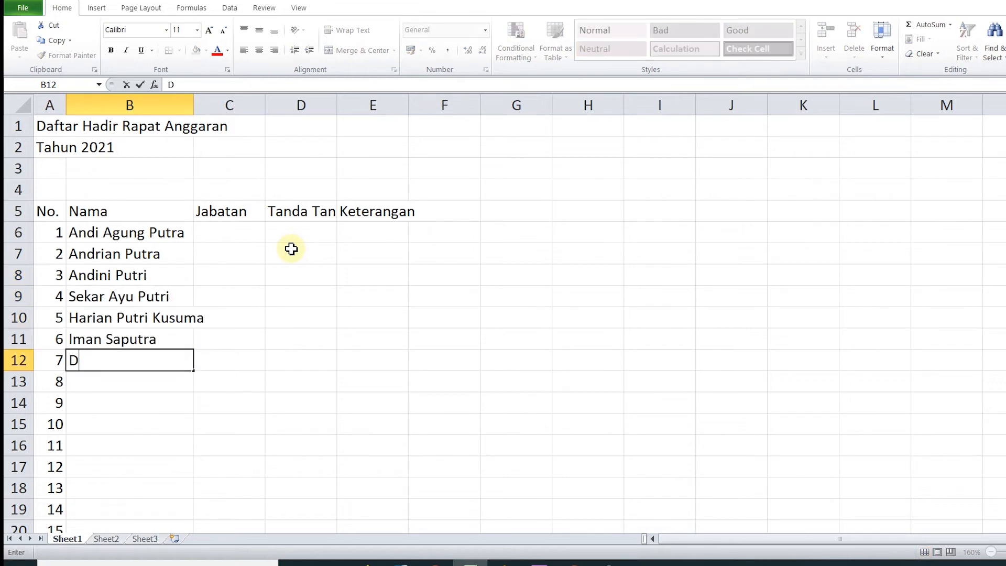
text(ian Utari Putri)
key(Return)
text(Apriza Rian)
key(Return)
text(Rani Indah Kartika)
key(Return)
text(Parto)
key(Return)
text(Putra Radit)
key(Return)
text(Angga Dian)
key(Return)
text(Ranti Sri Wahyuni)
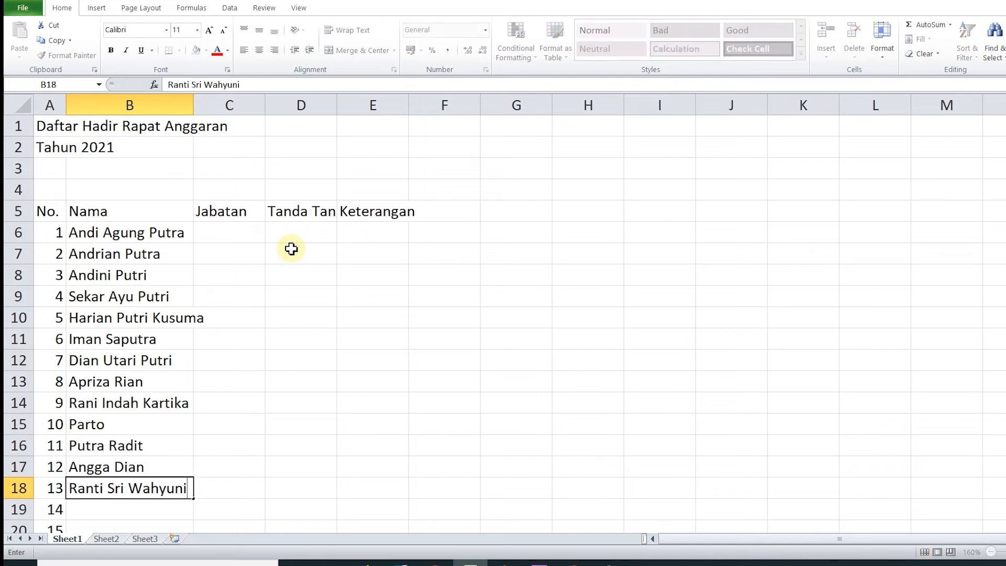
key(Return)
- Enter the names of attendees 14 to 19 in B19:B24 and fit column B to the longest name
text(Karnila Pitra)
key(Return)
text(Suci Indah Putri)
key(Return)
text(Handoko Indra)
key(Return)
text(Joko Imanudi)
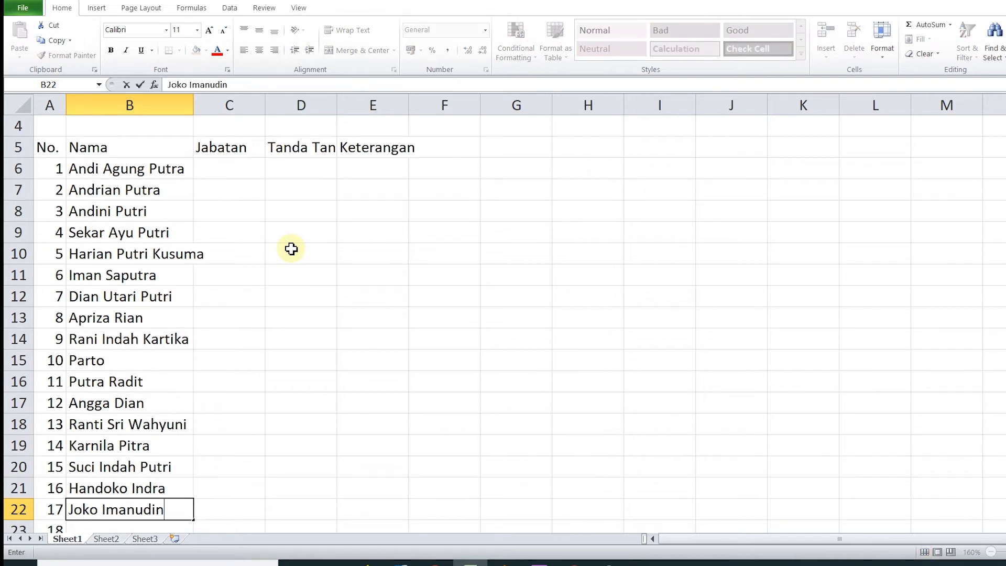
text(n)
key(Return)
text(Awaludin Putra)
key(Return)
text(Indra Saputra)
key(Return)
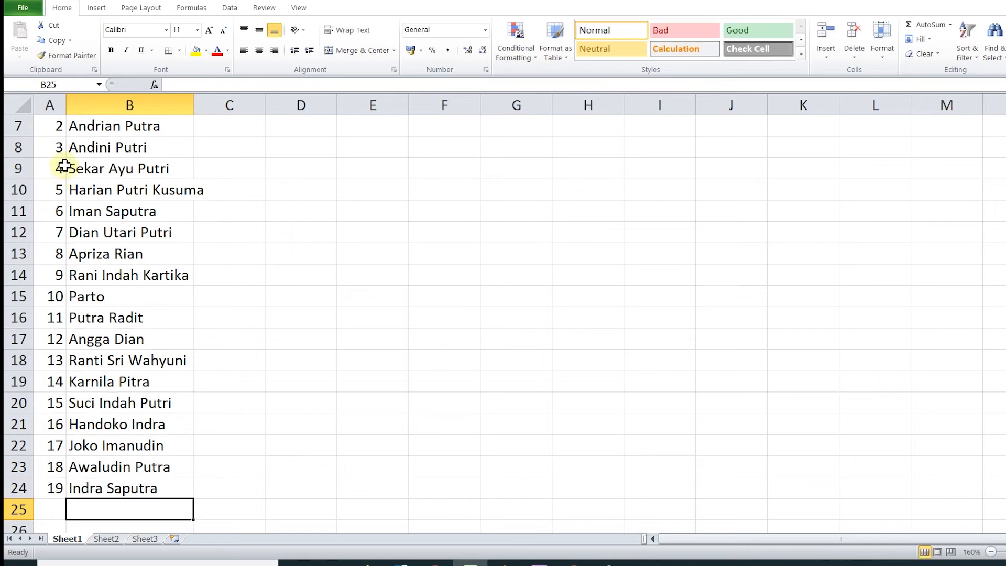
scroll(218, 220, up, 2)
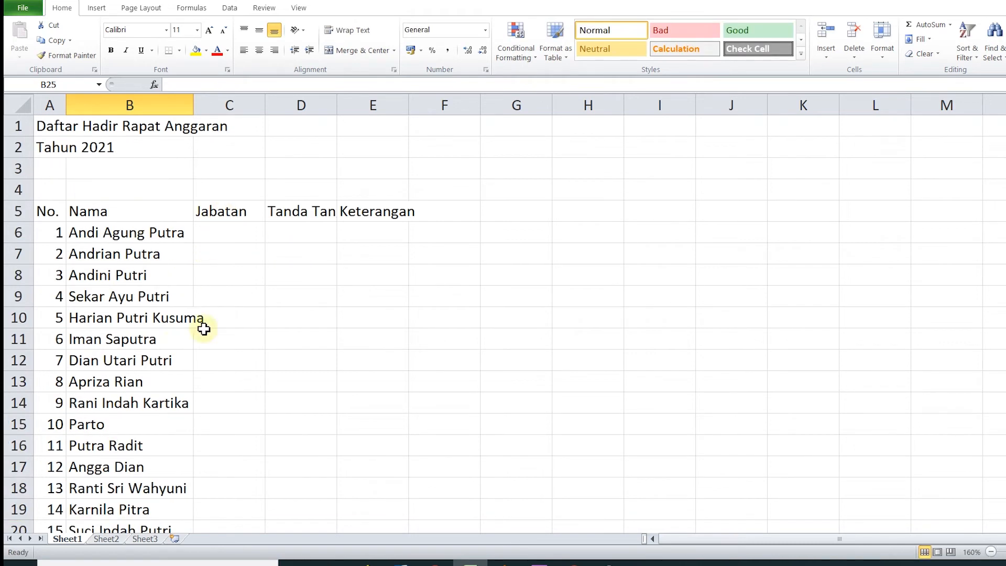
double_click(194, 105)
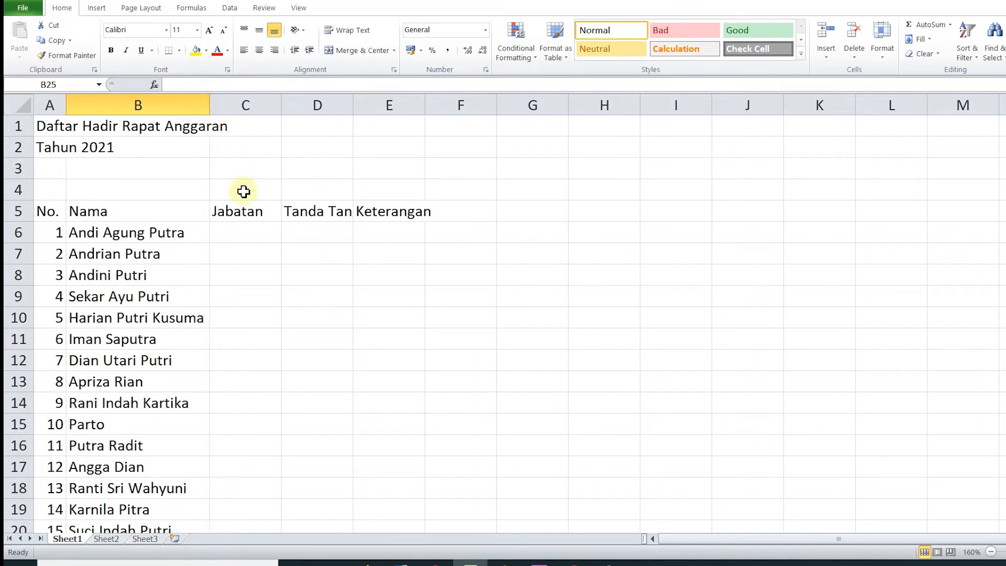
- Enter the positions Ketua in C6 and Sekretaris in C7 under Jabatan
click(249, 228)
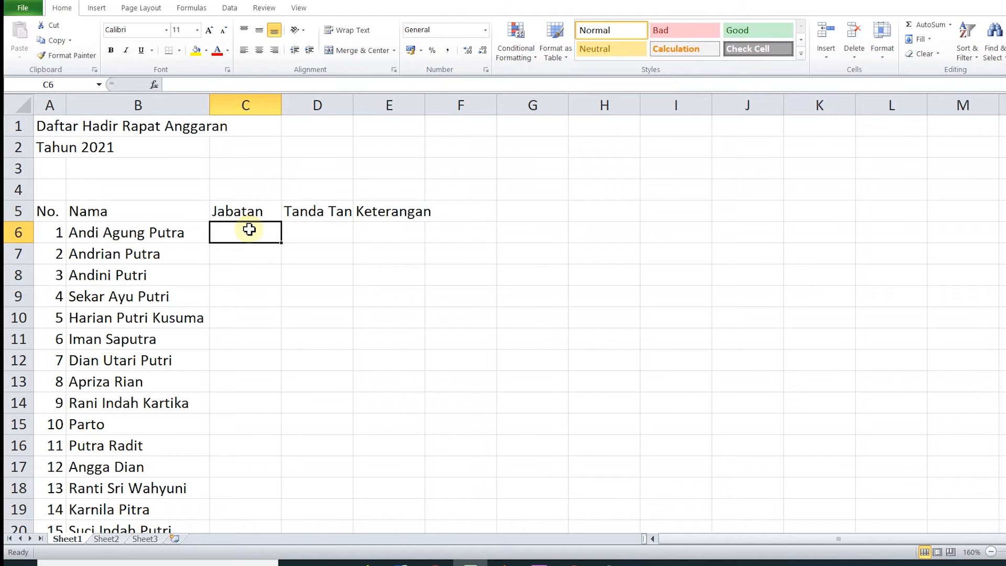
text(Ketua)
key(Return)
text(Sekretaris)
key(Return)
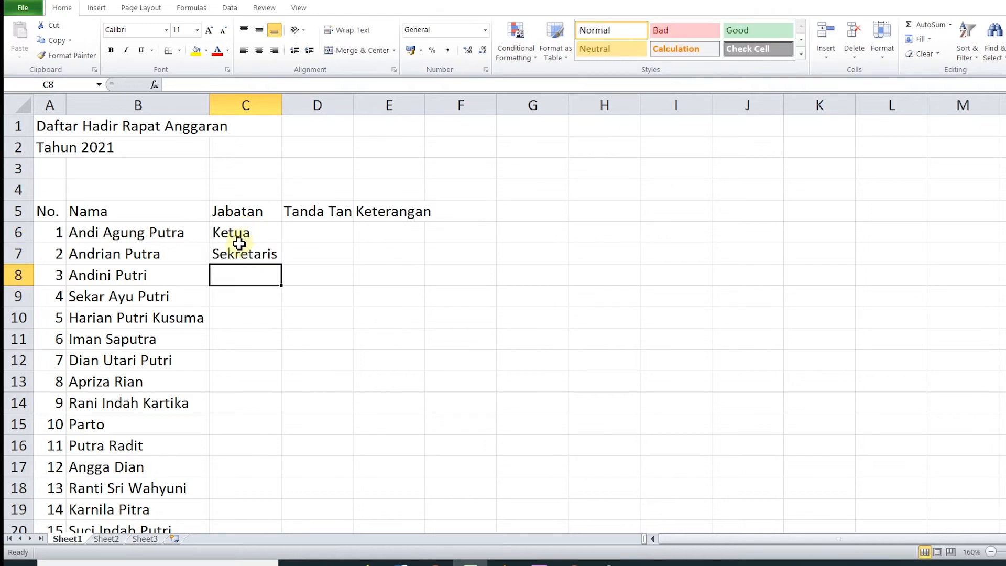
- Fill the Jabatan cells C8:C24 with Anggota in a single entry
drag(234, 275, 226, 487)
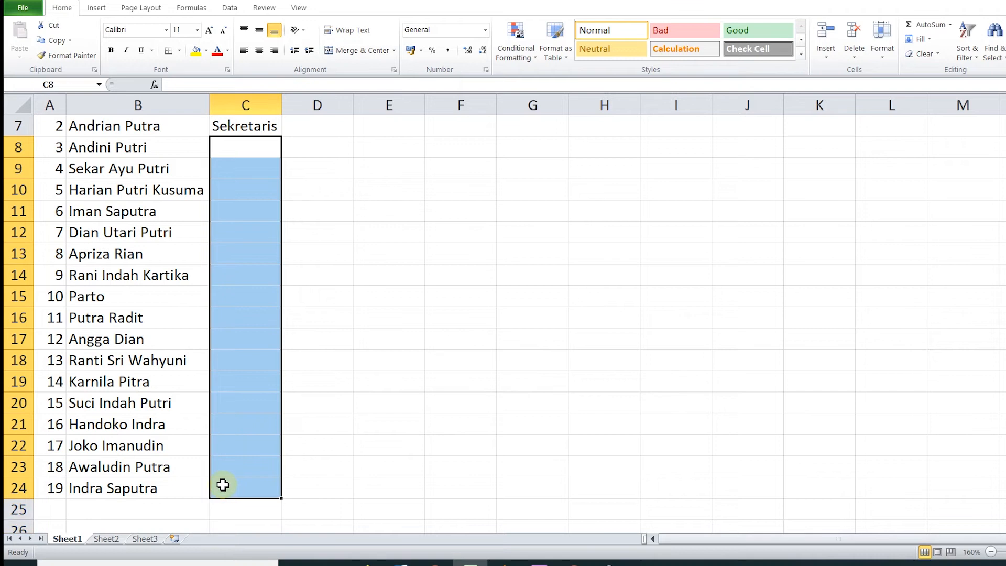
text(ANggota)
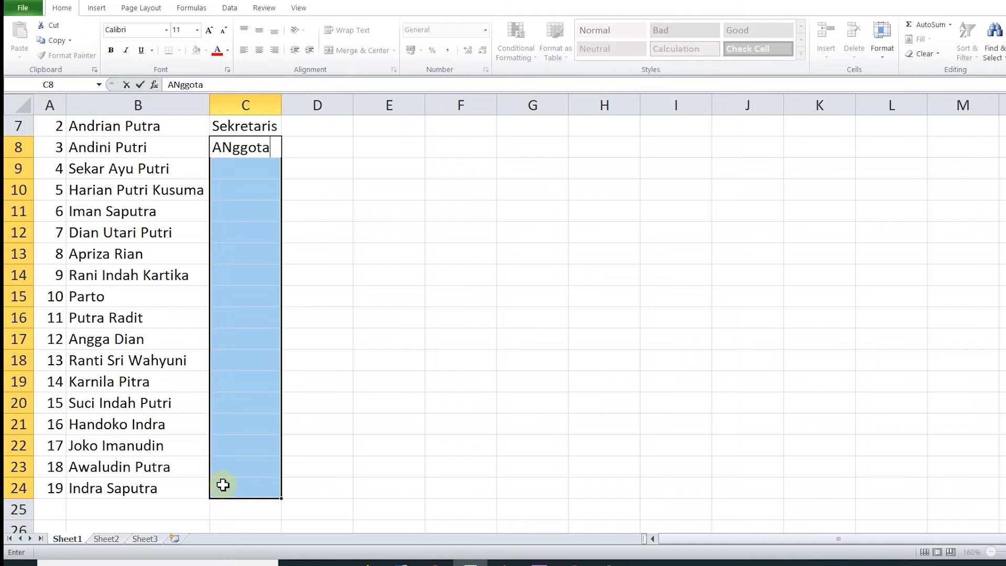
key(ctrl+Return)
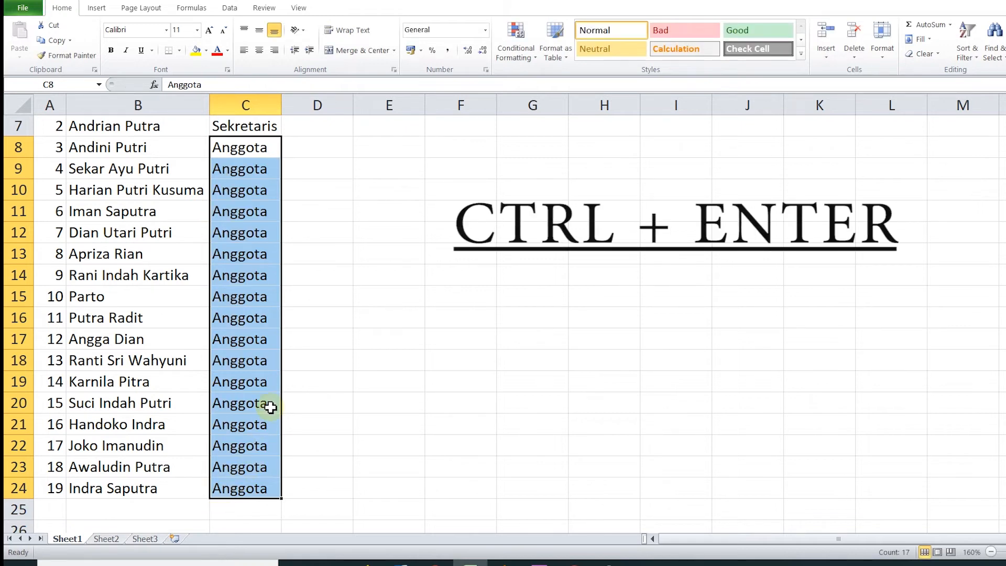
- Fit column D to the width of its Tanda Tangan heading
scroll(270, 407, up, 2)
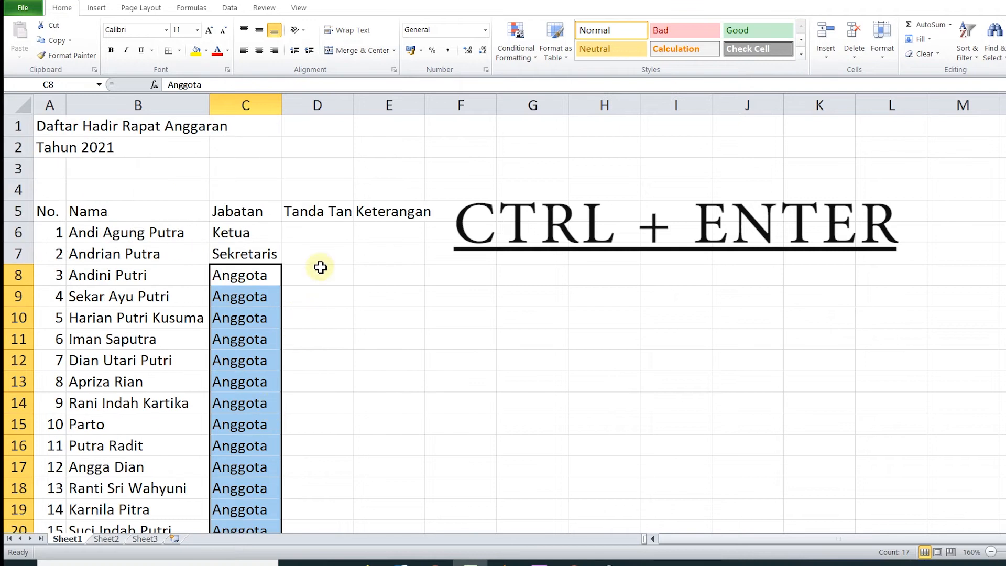
click(335, 234)
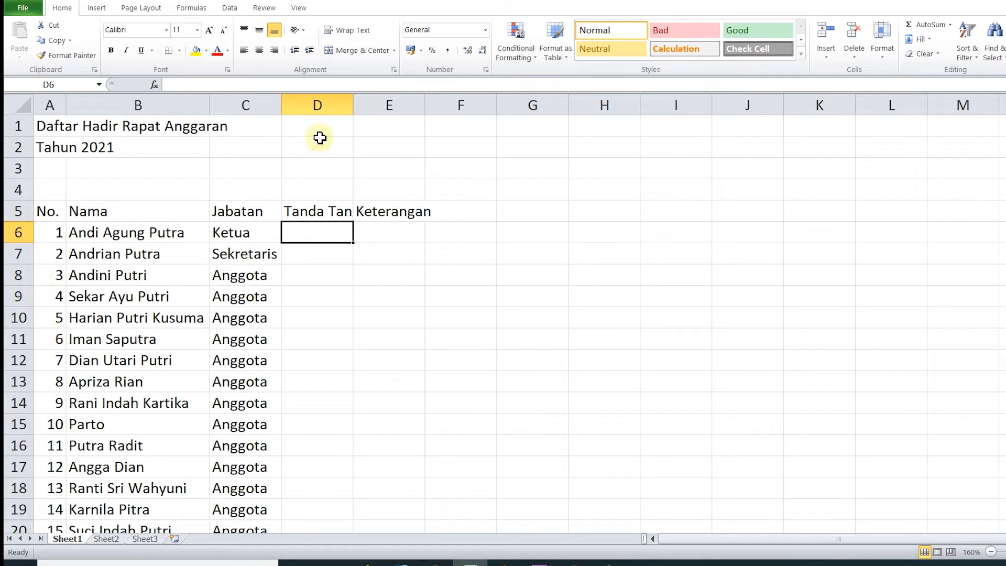
double_click(352, 103)
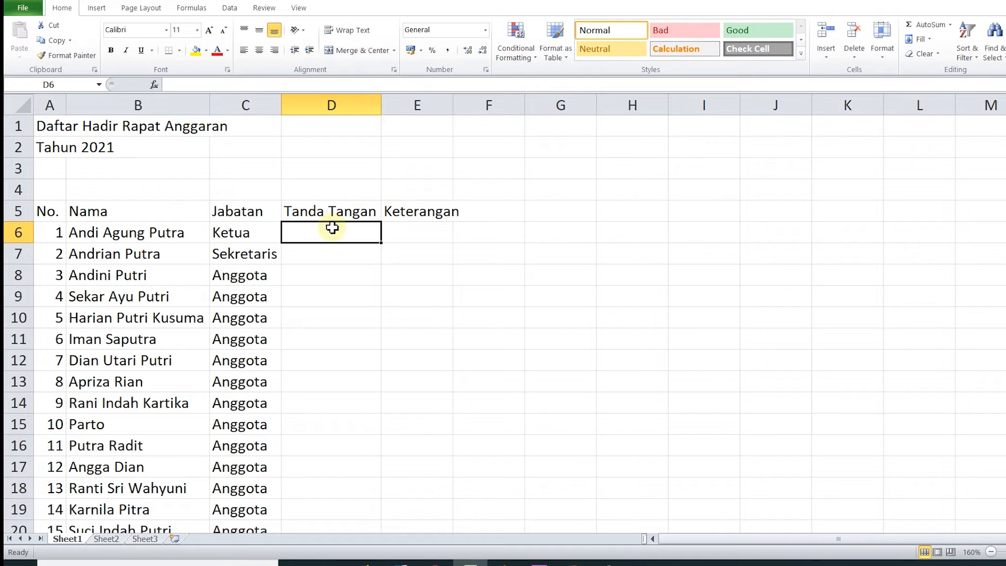
- Enter 1 in D6 under Tanda Tangan and align it left and vertically in the middle
text(1)
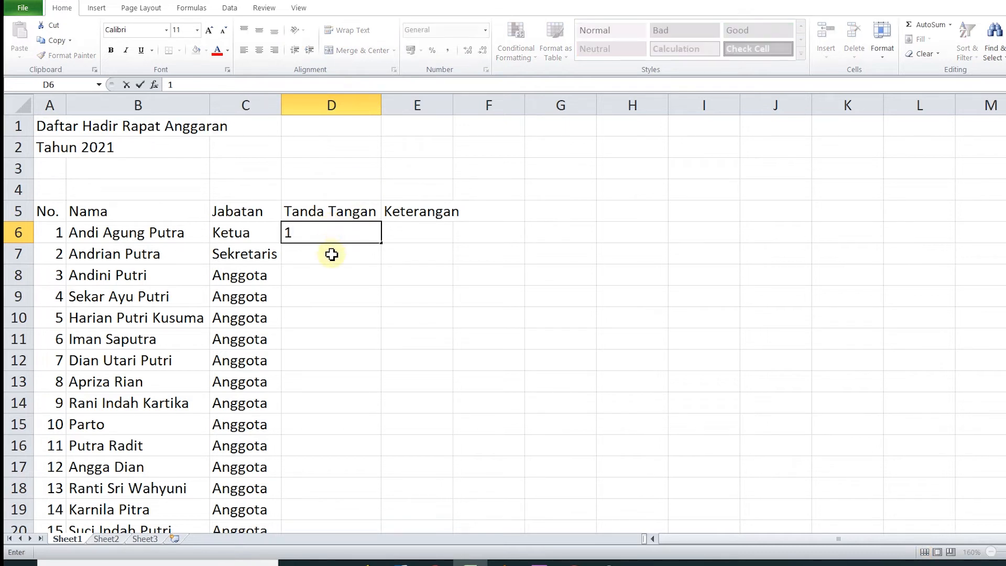
click(331, 254)
click(332, 227)
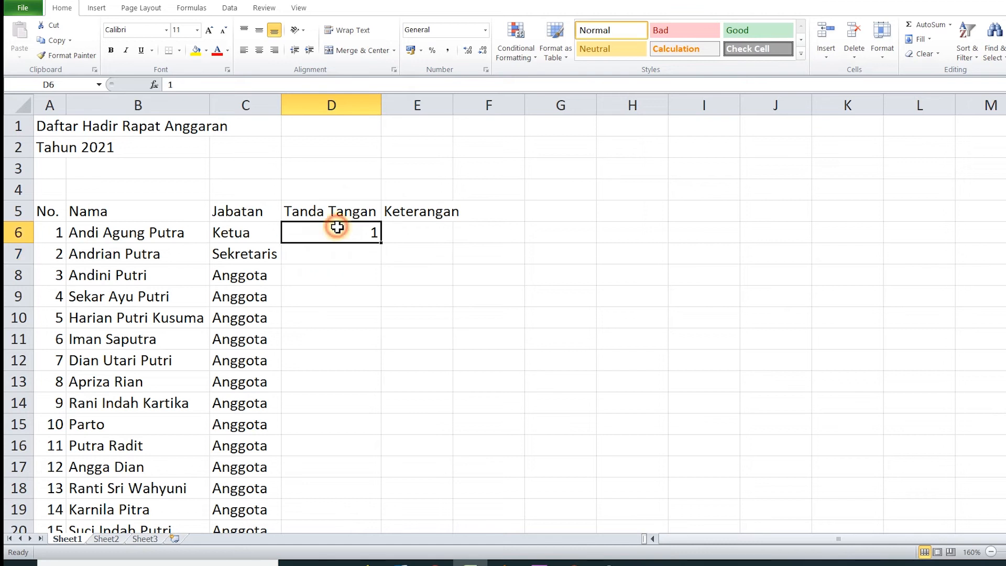
click(244, 50)
click(259, 32)
- Enter 2 in D7 and center it both horizontally and vertically
click(322, 255)
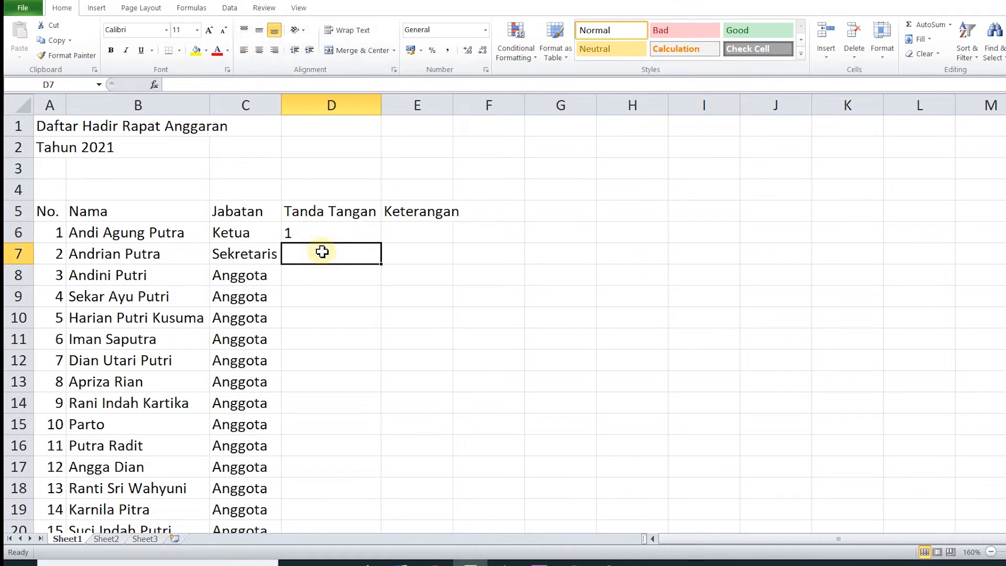
text(2)
click(346, 311)
click(344, 257)
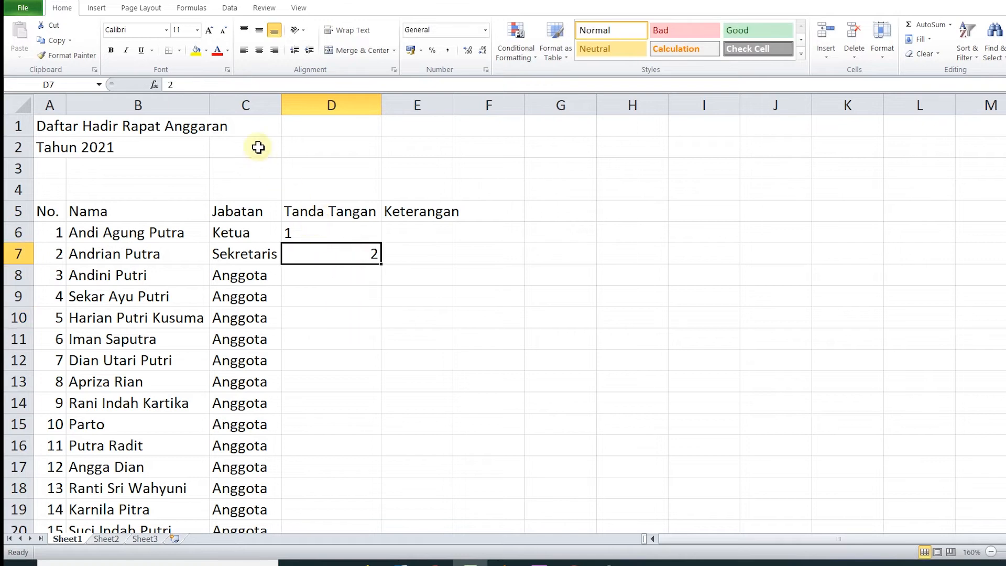
click(259, 50)
click(259, 31)
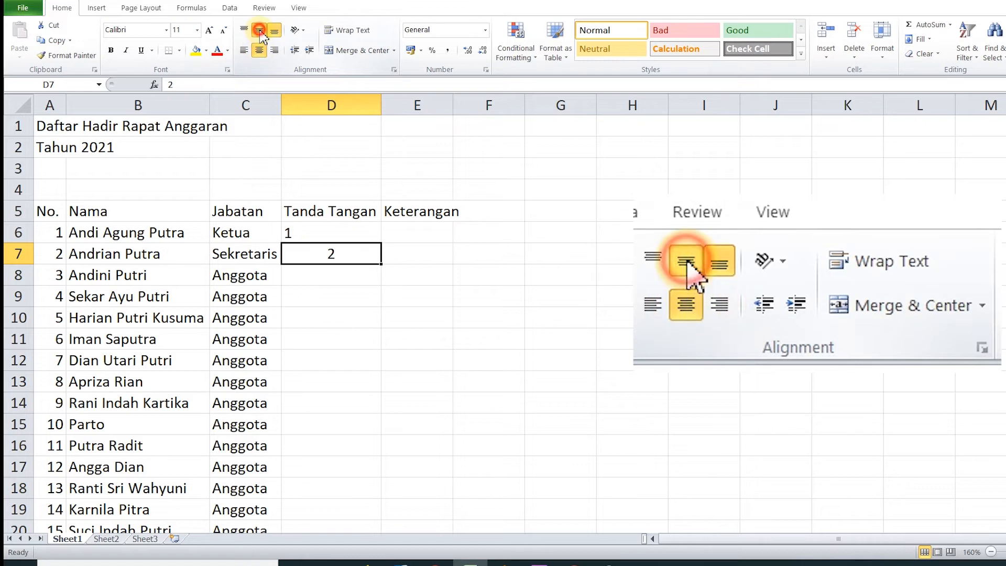
- Extend the alternating signature numbers from D6:D7 down to D24, ending at 19
click(332, 230)
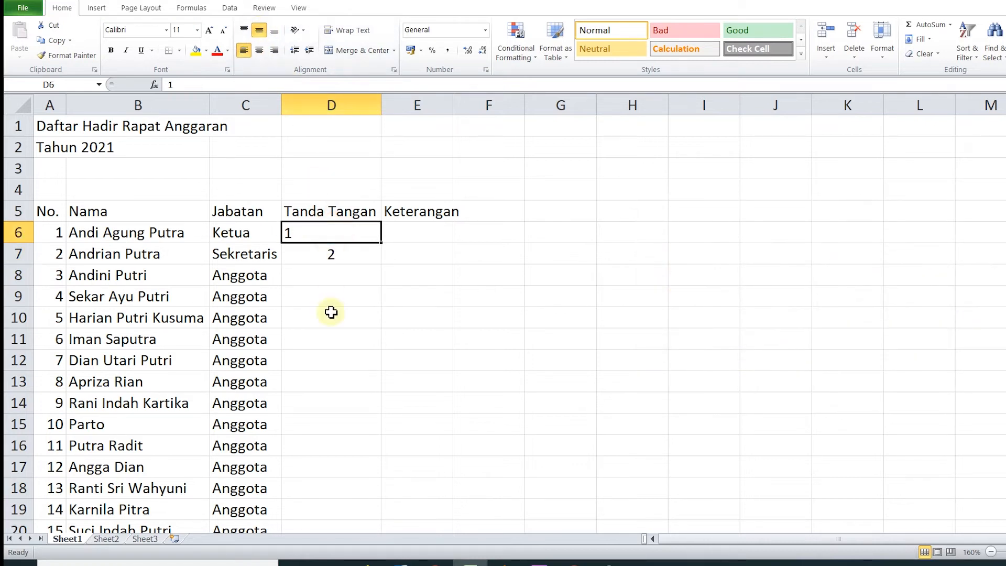
click(329, 241)
drag(328, 241, 386, 494)
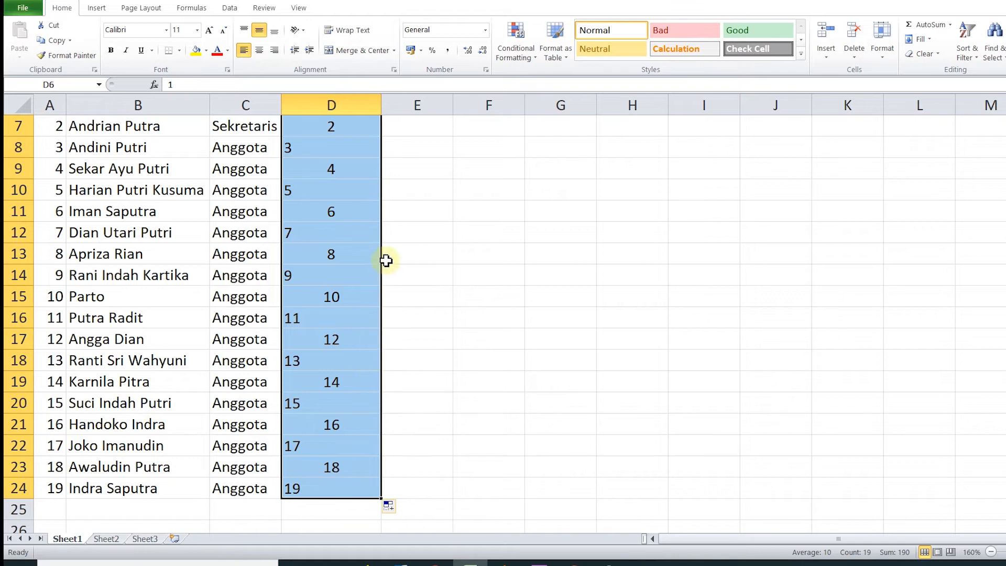
- Widen the Tanda Tangan, Jabatan, Nama and Keterangan columns for more room
scroll(379, 236, up, 2)
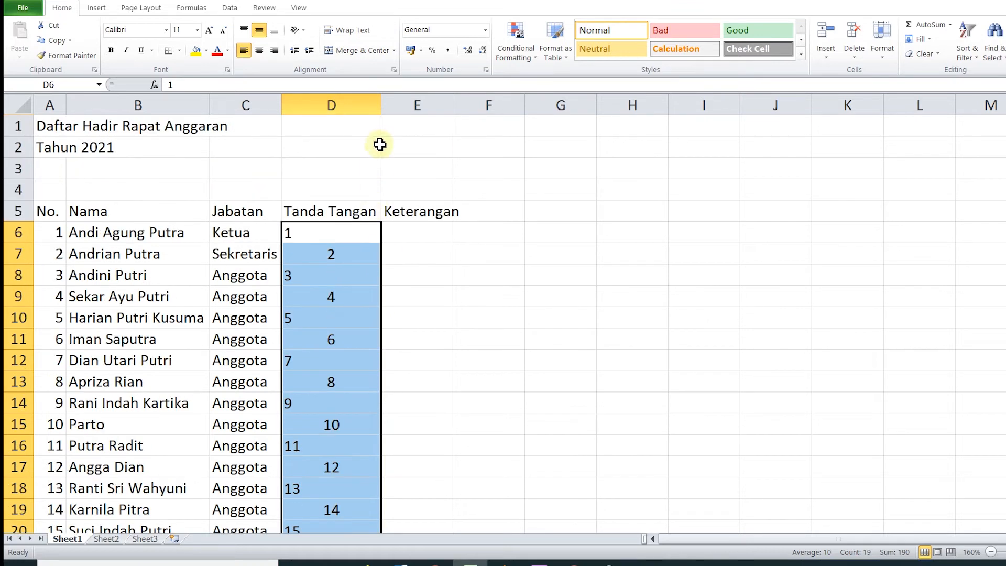
drag(380, 108, 432, 115)
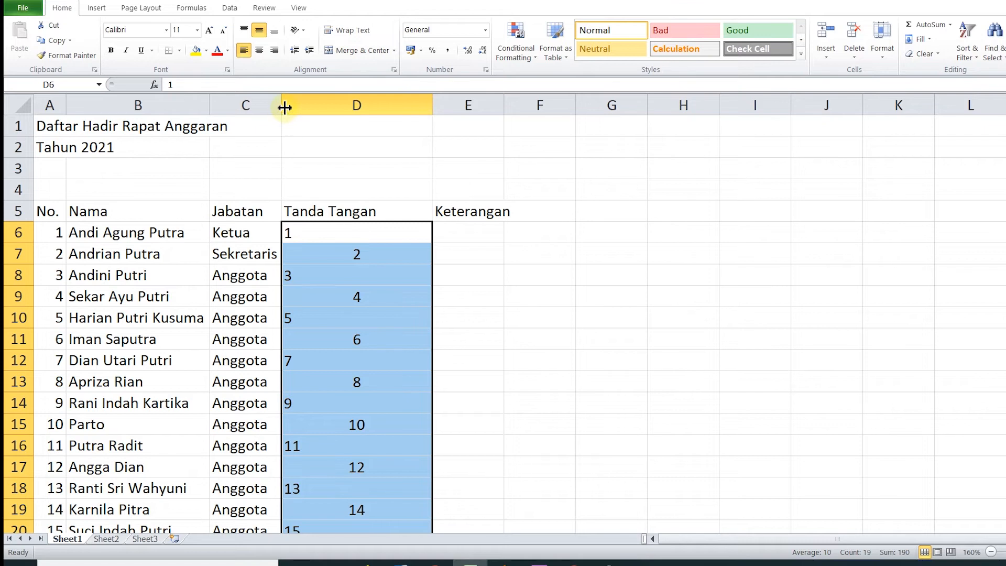
drag(282, 106, 304, 106)
drag(214, 110, 231, 109)
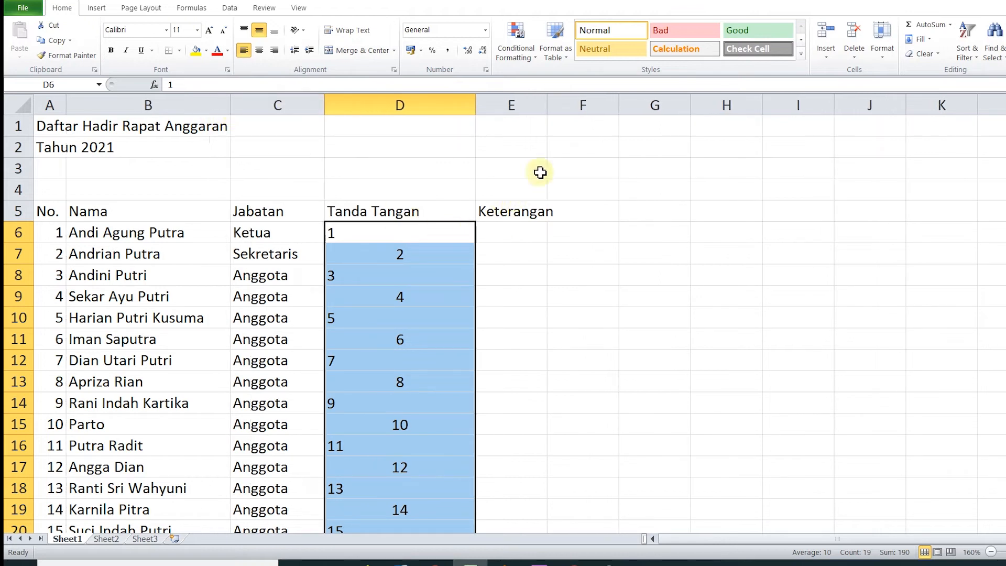
drag(550, 106, 564, 112)
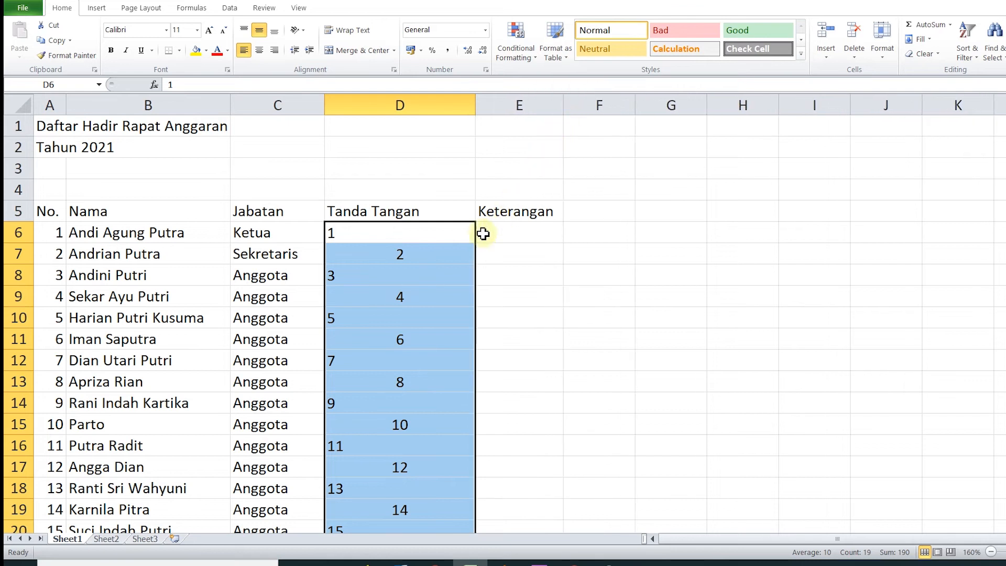
- Apply all borders to the attendance table A5:E24 and align its contents vertically in the middle
click(53, 214)
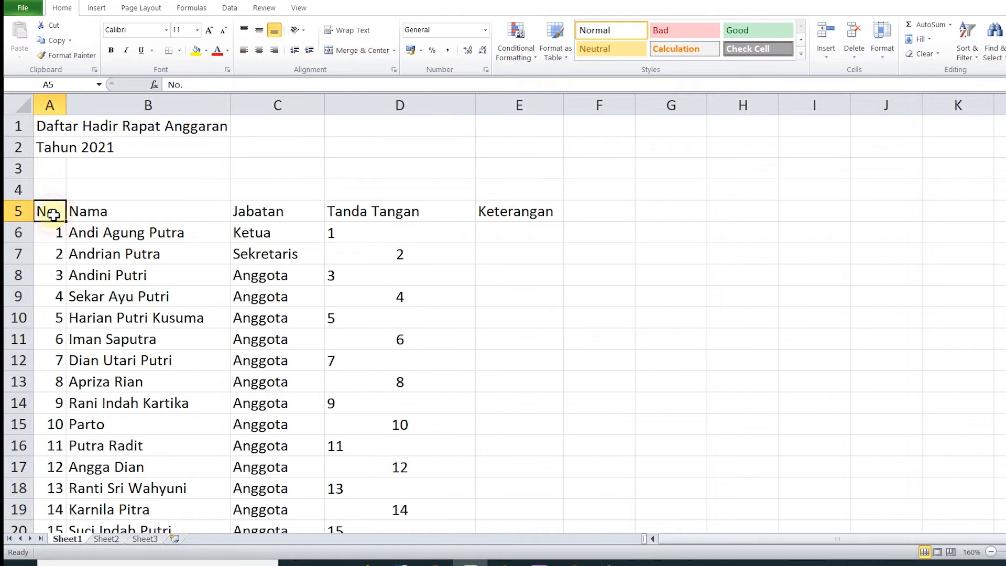
drag(54, 209, 492, 484)
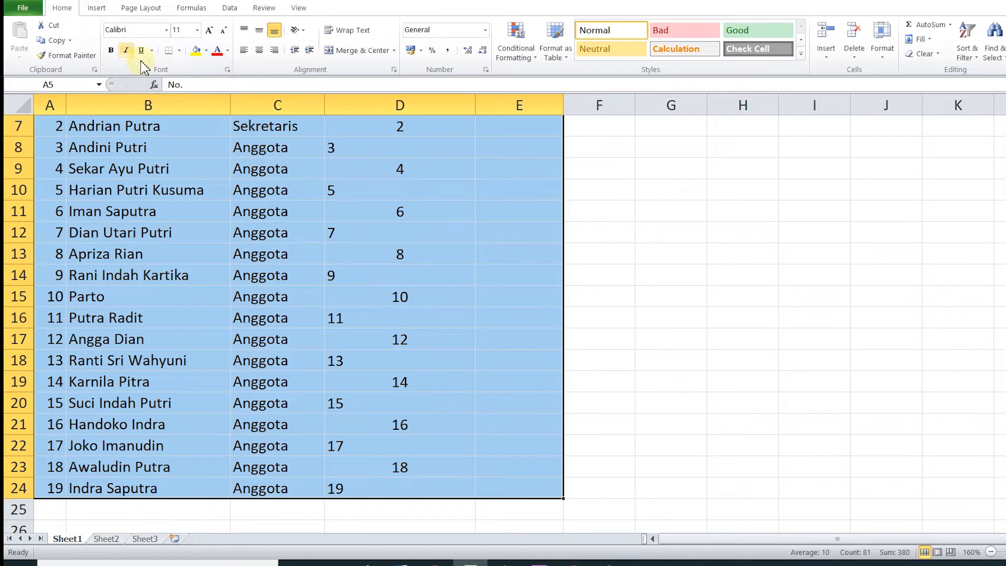
click(181, 51)
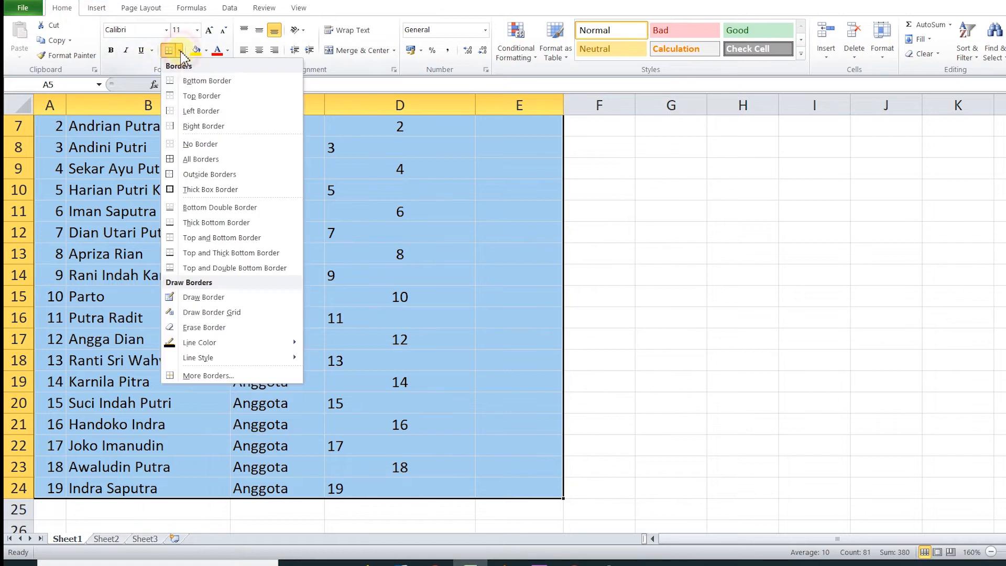
click(187, 160)
scroll(188, 163, up, 2)
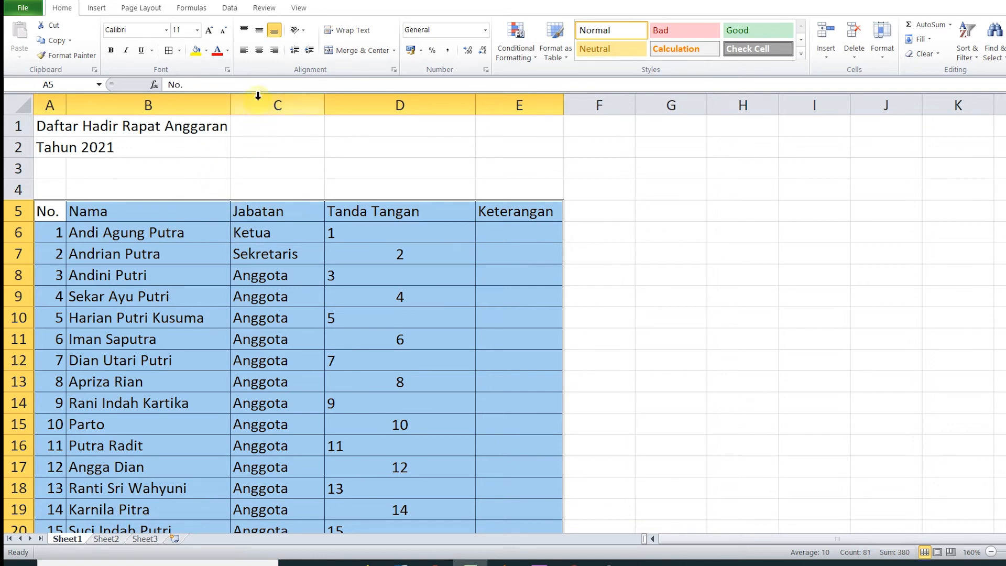
click(259, 35)
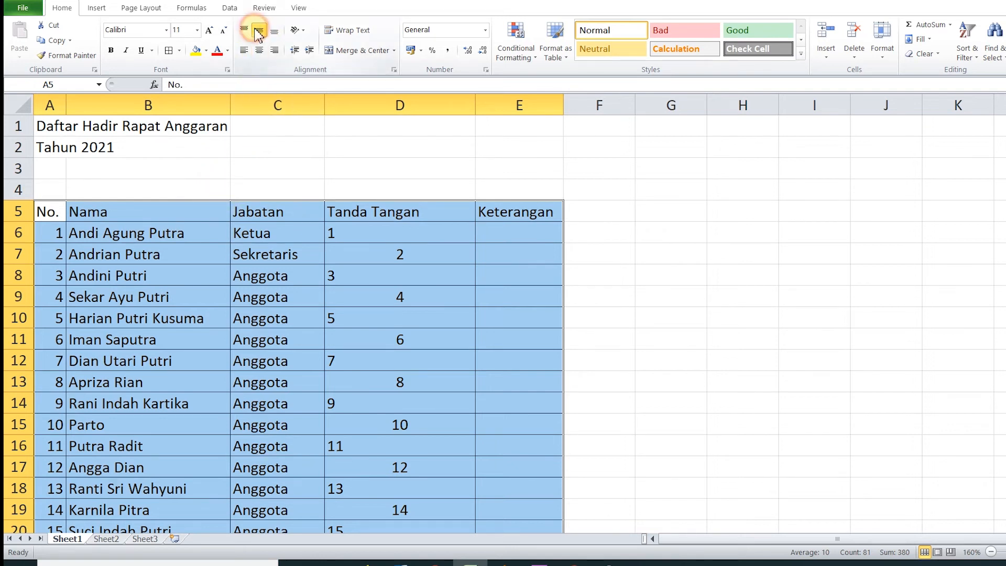
click(453, 305)
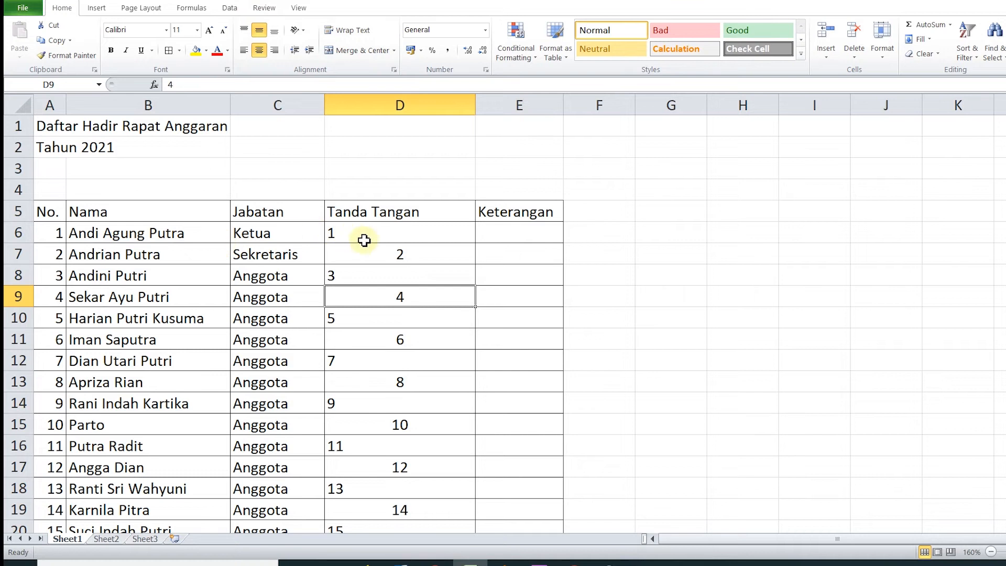
- Merge and center the "Tahun 2021" line across A2:E2, aligned vertically in the middle
drag(54, 146, 476, 146)
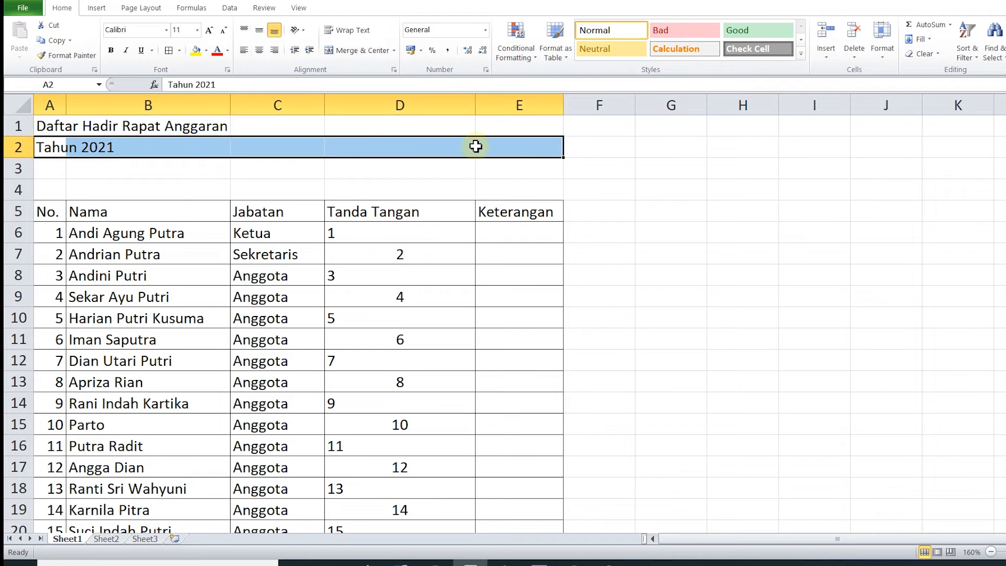
click(346, 55)
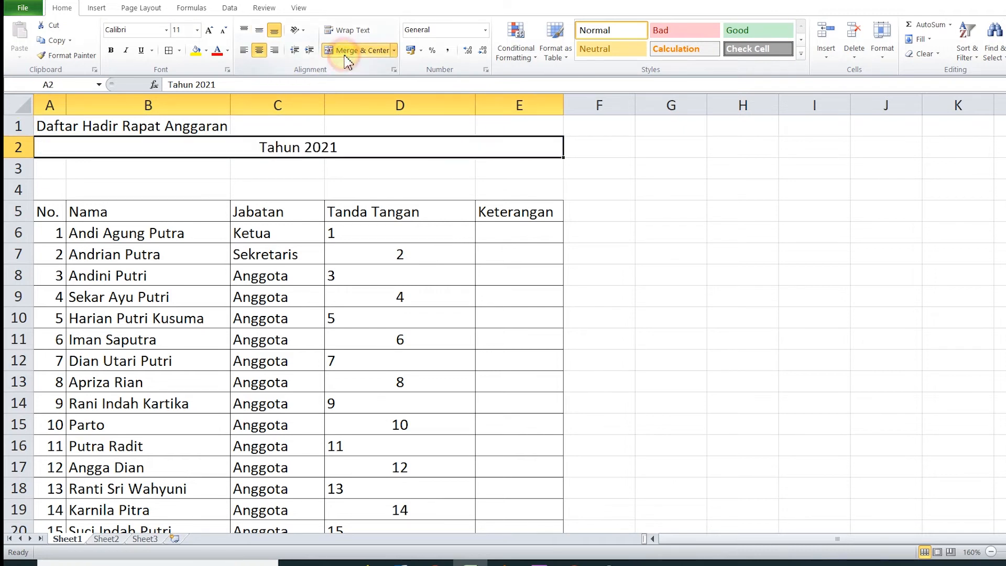
click(260, 31)
- Merge and center the title "Daftar Hadir Rapat Anggaran" across A1:E1, aligned vertically in the middle
drag(47, 128, 402, 120)
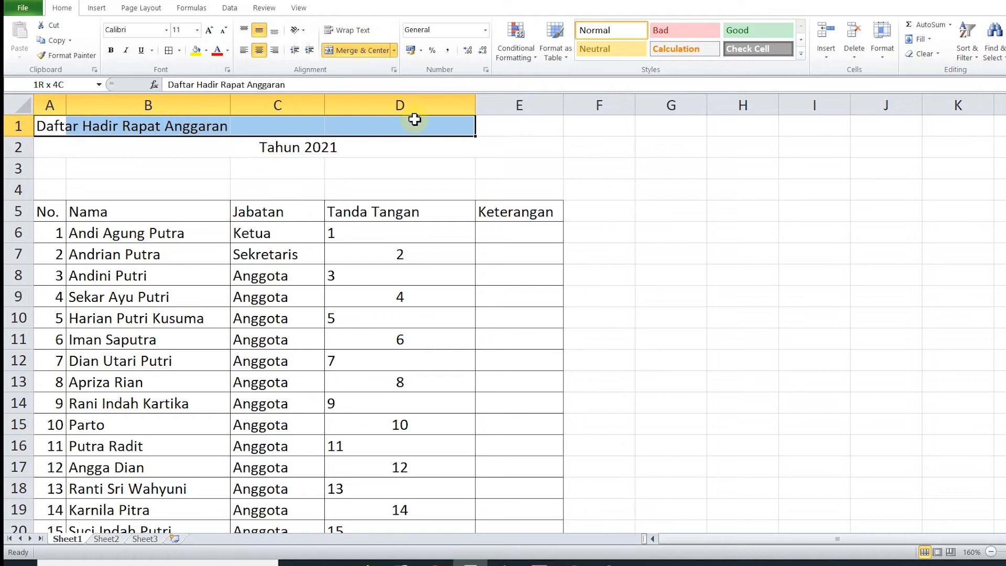
drag(465, 119, 490, 119)
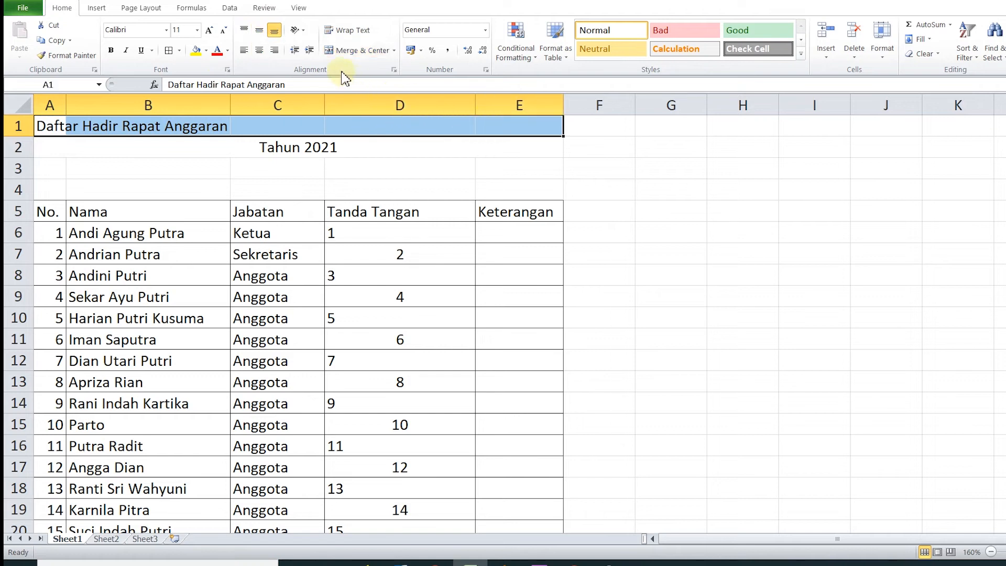
click(259, 52)
click(260, 31)
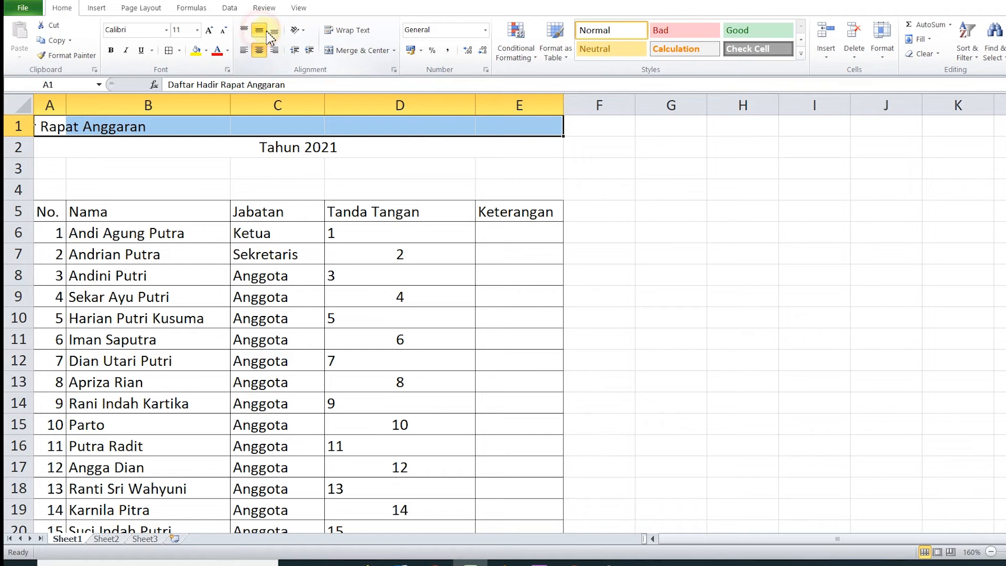
click(336, 50)
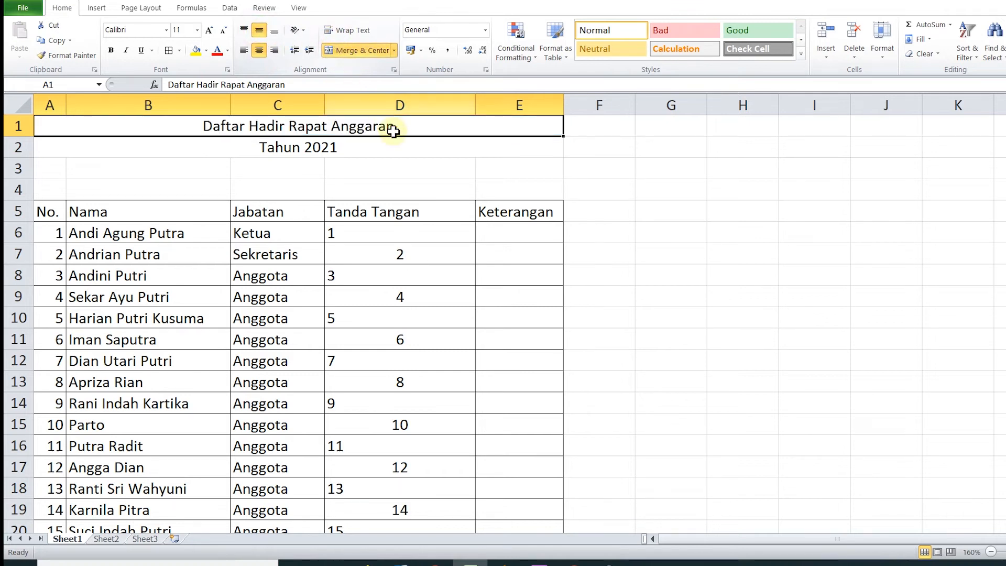
click(379, 152)
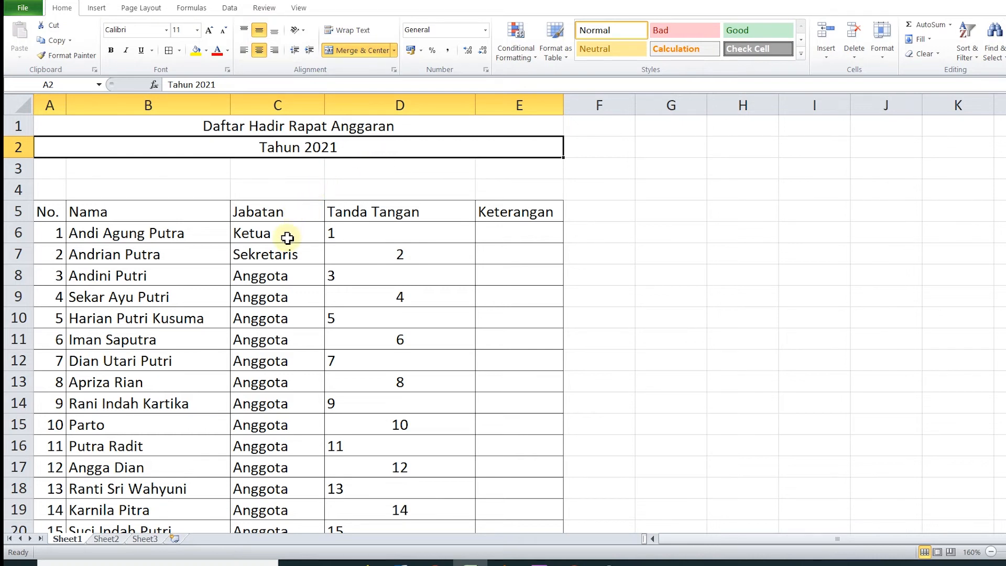
- Add the signature block below the table, with "Bengkulu, Juni 2021" in D26 and "Ketua" in D27
scroll(278, 238, down, 4)
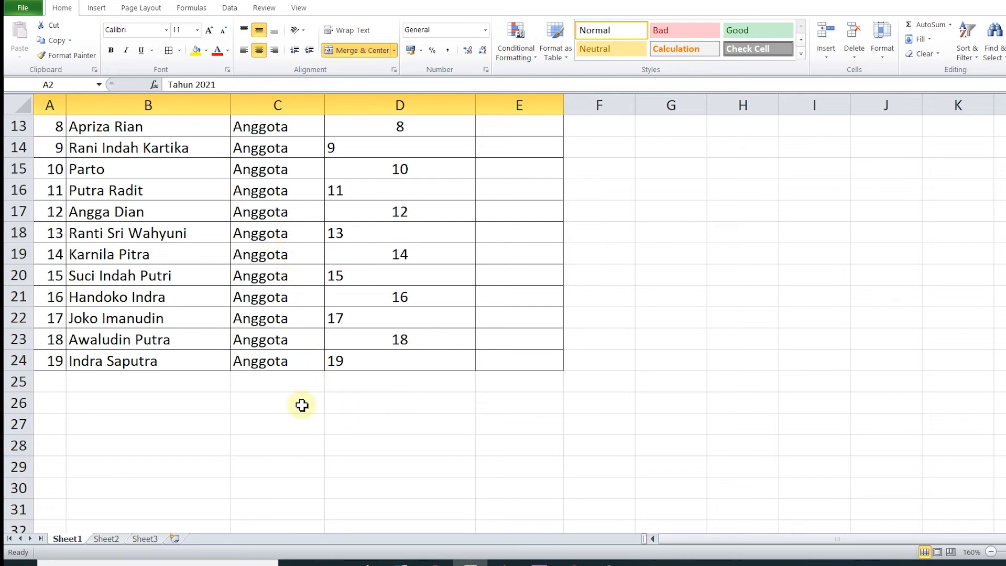
scroll(329, 398, down, 1)
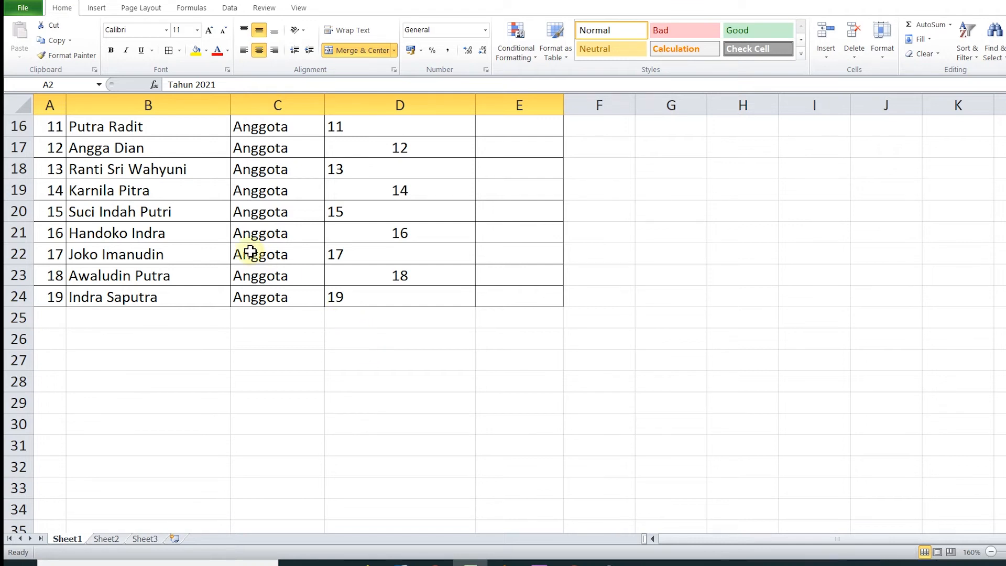
click(97, 9)
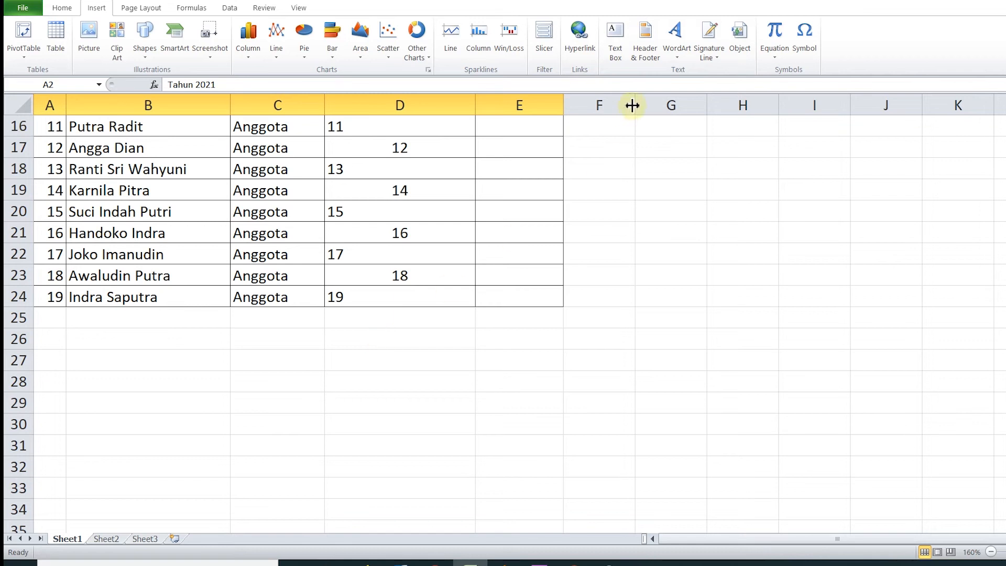
click(369, 336)
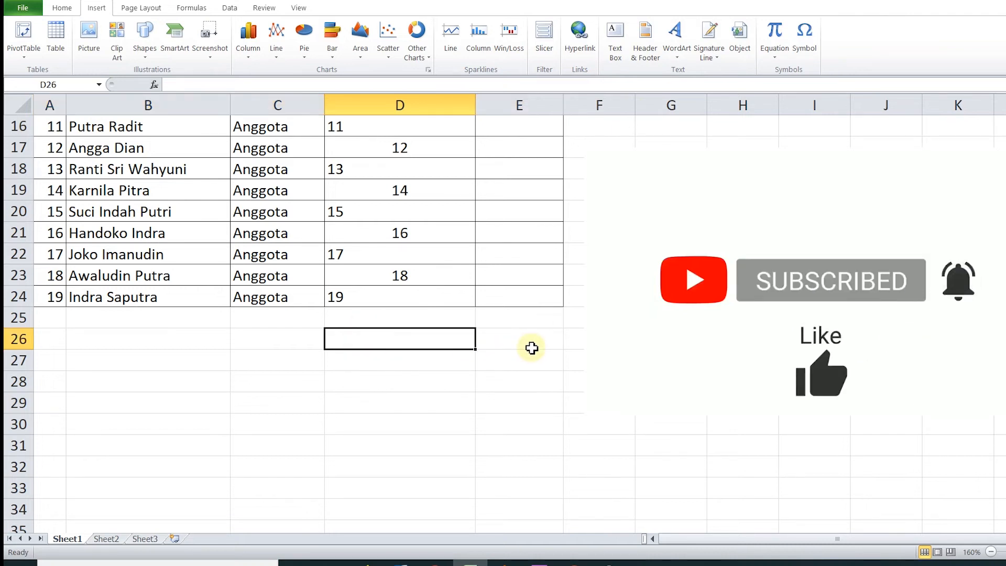
text(Bengkulu,   Jun)
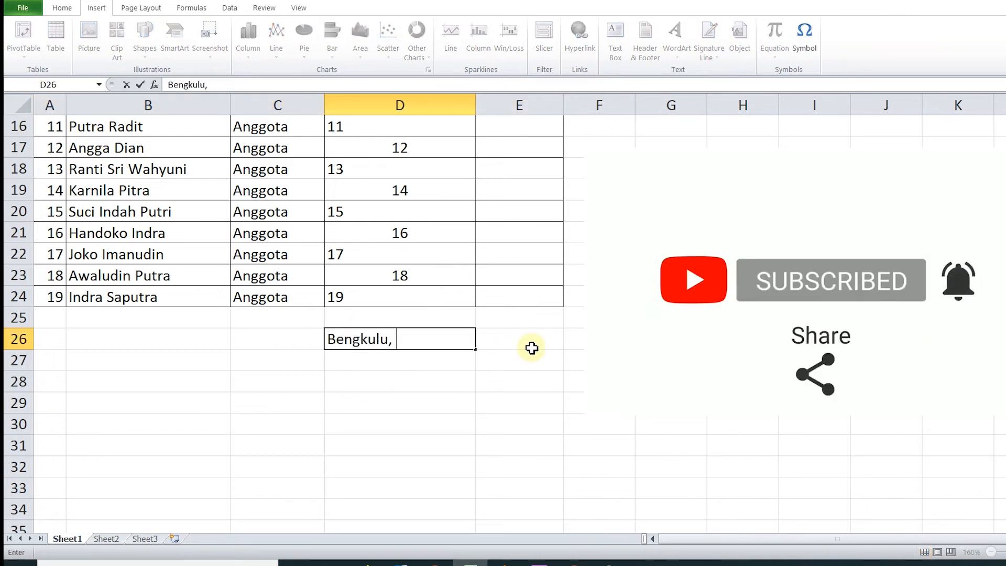
key(Return)
text(Ketua)
key(Return)
key(Return)
key(Return)
key(Return)
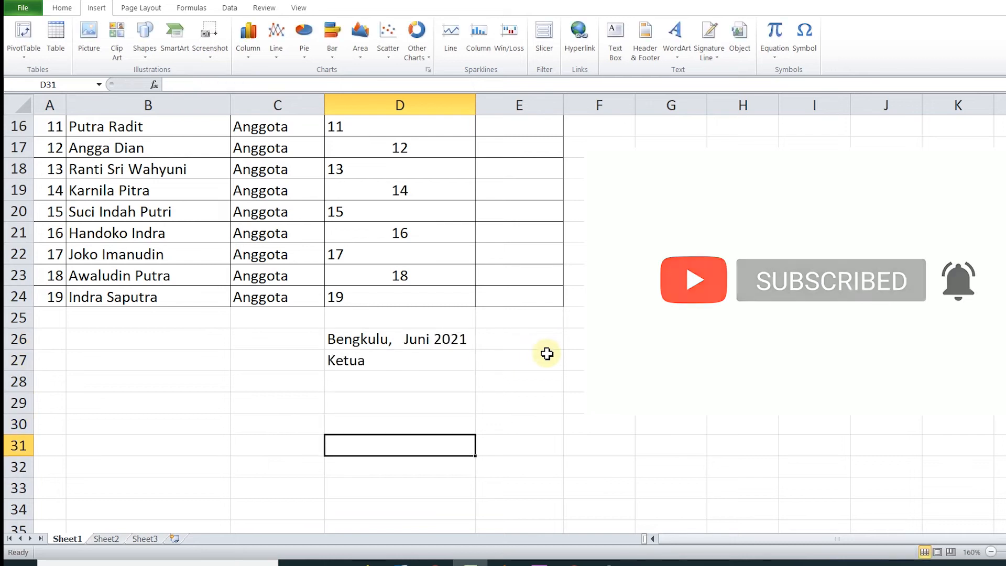
- Copy the chairperson's name from B6 into D31 as the signatory of the signature block
scroll(505, 339, up, 5)
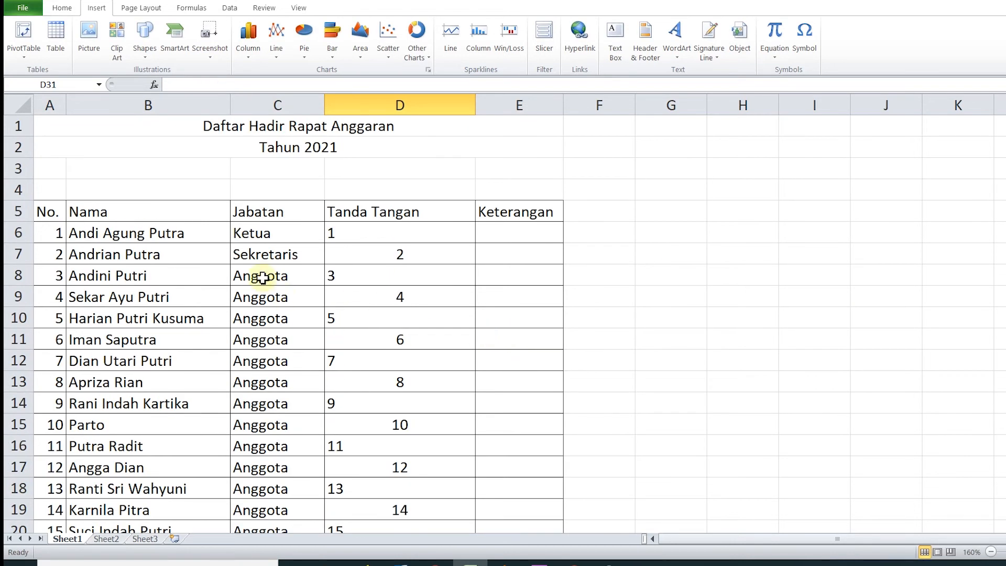
click(152, 236)
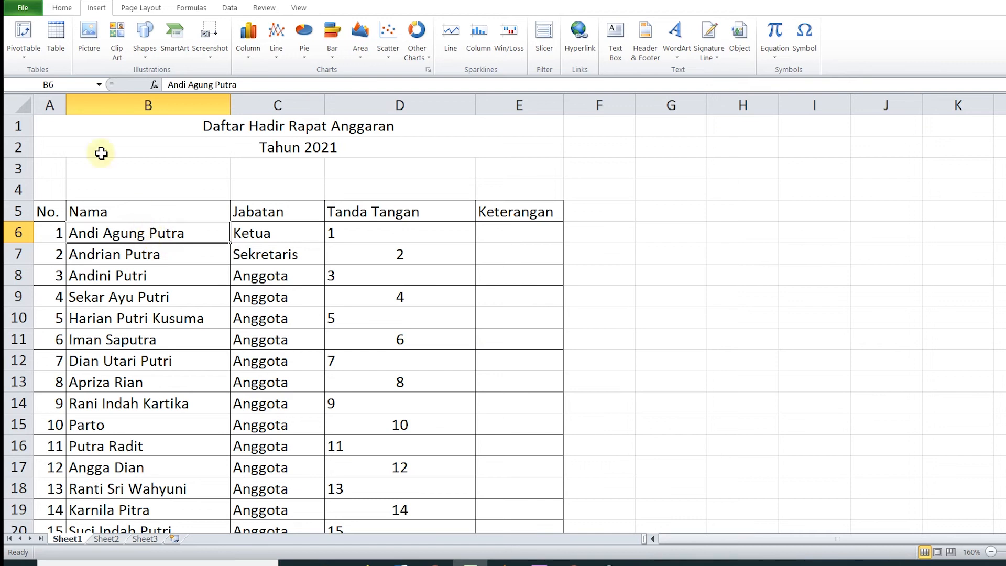
click(60, 6)
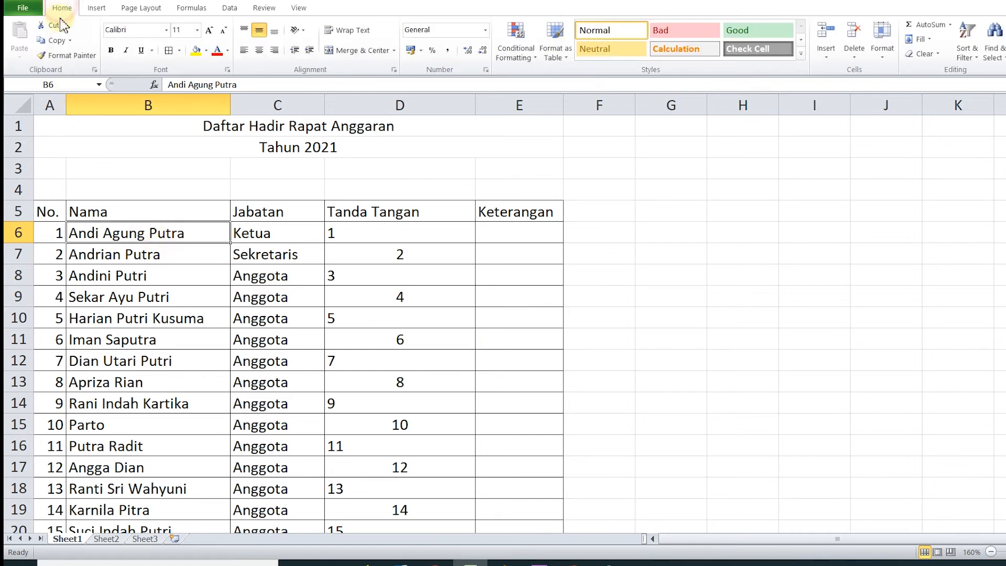
click(57, 42)
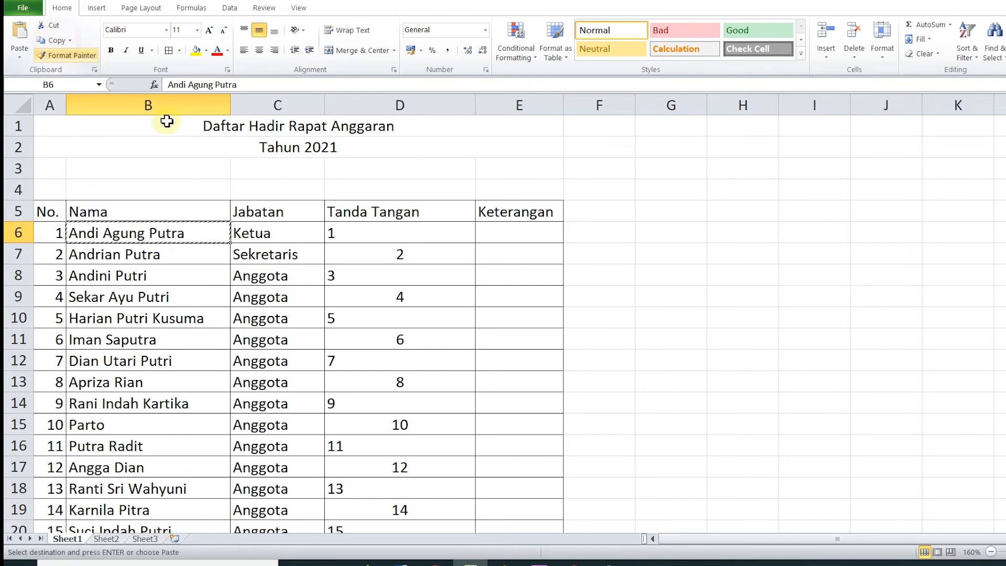
scroll(432, 315, down, 6)
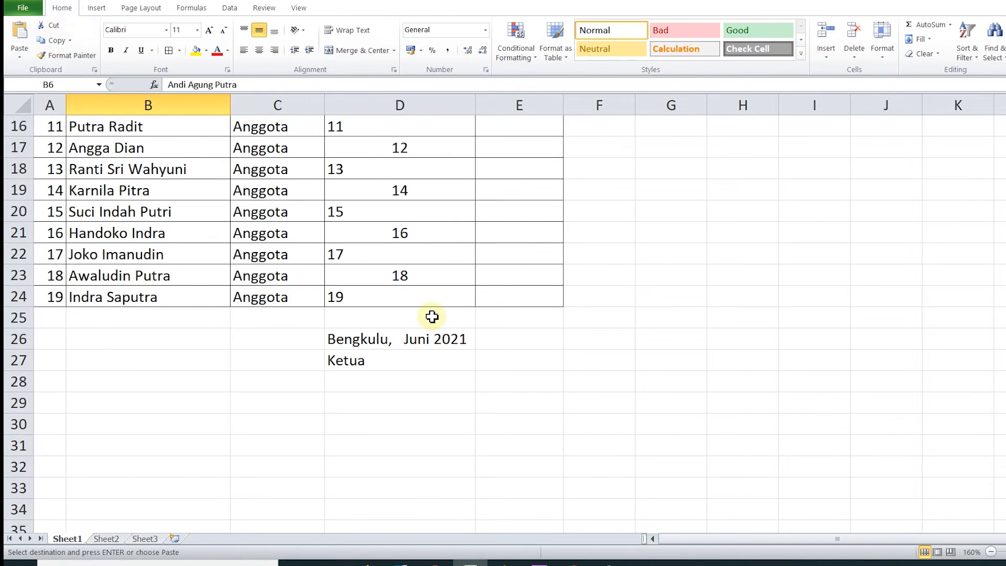
click(372, 384)
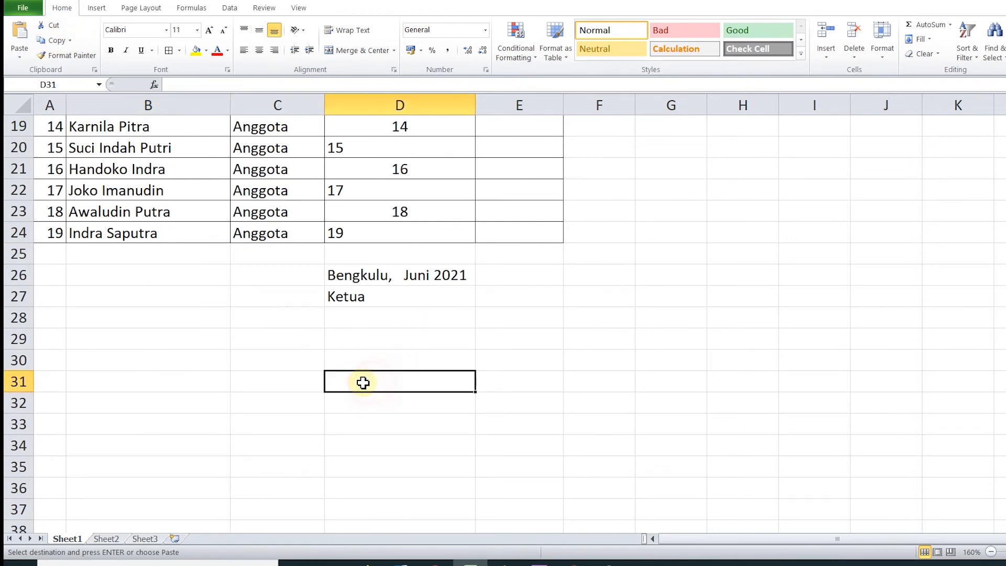
click(21, 35)
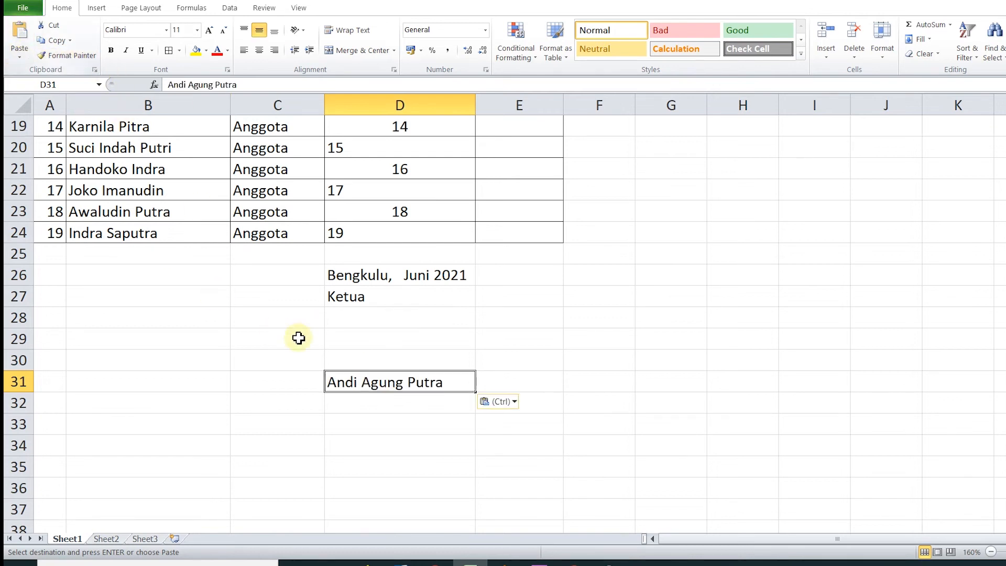
- Remove the borders from the signatory's name in D31
click(393, 338)
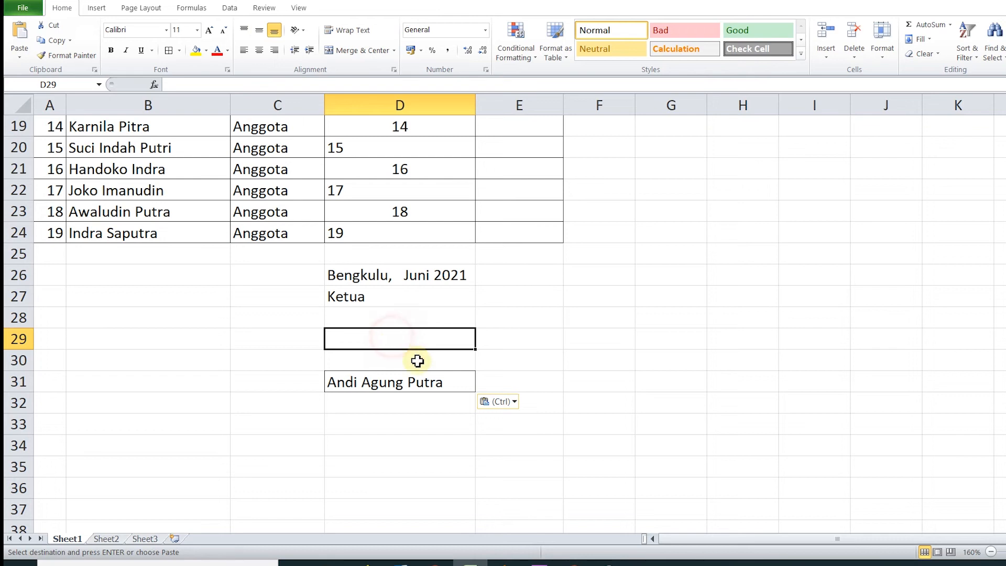
click(408, 388)
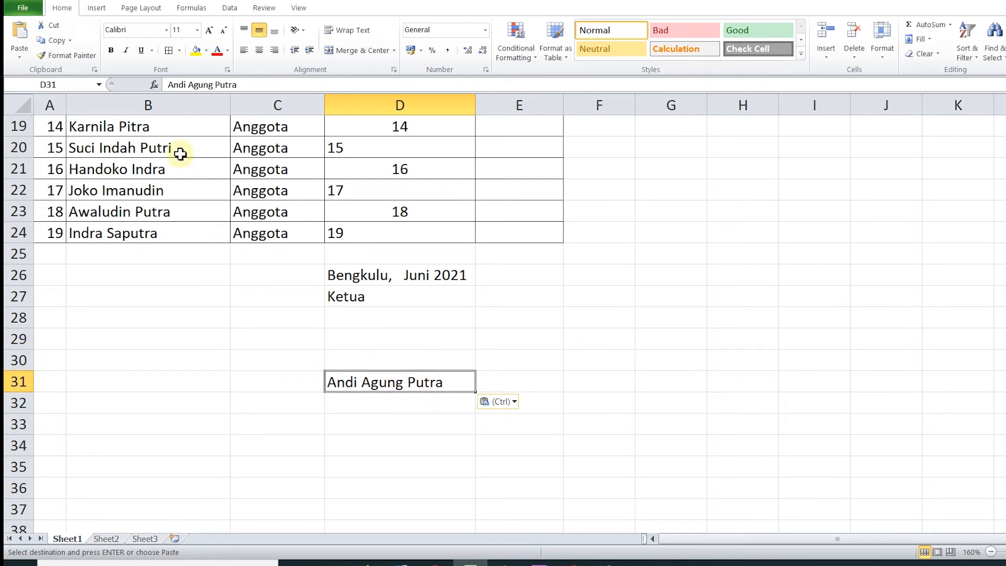
click(179, 50)
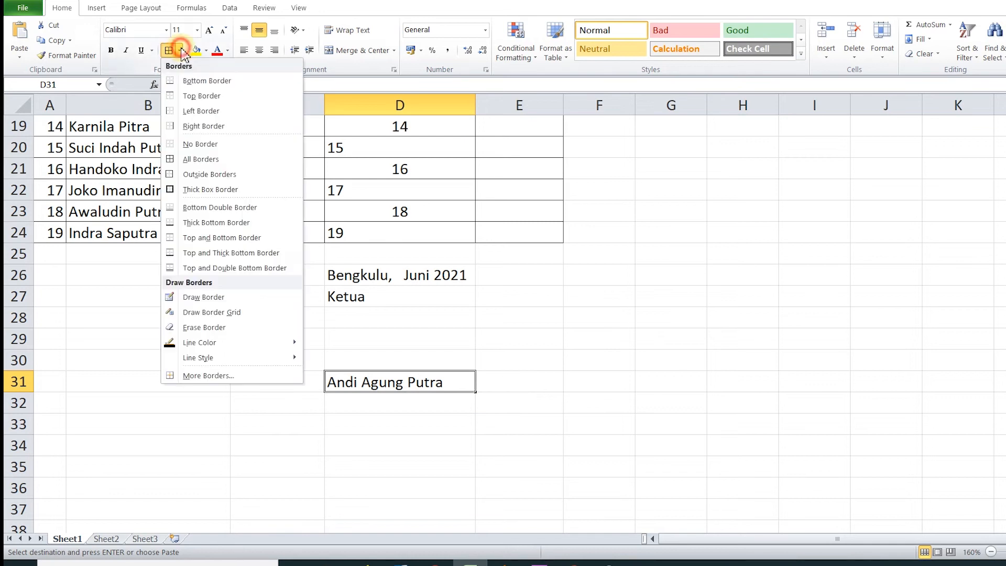
click(190, 146)
click(360, 354)
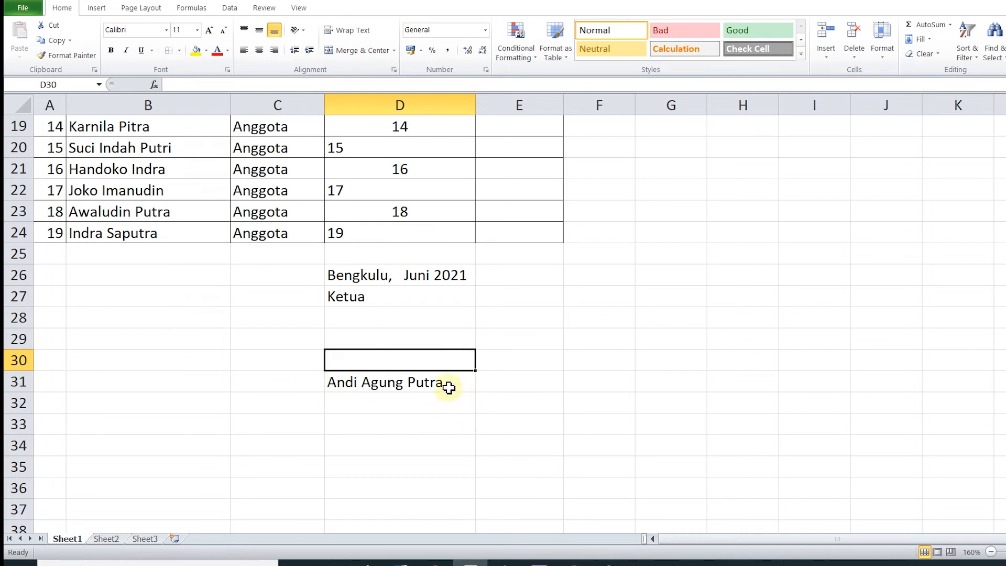
- Make the two title lines in rows 1 and 2 bold
scroll(461, 348, up, 6)
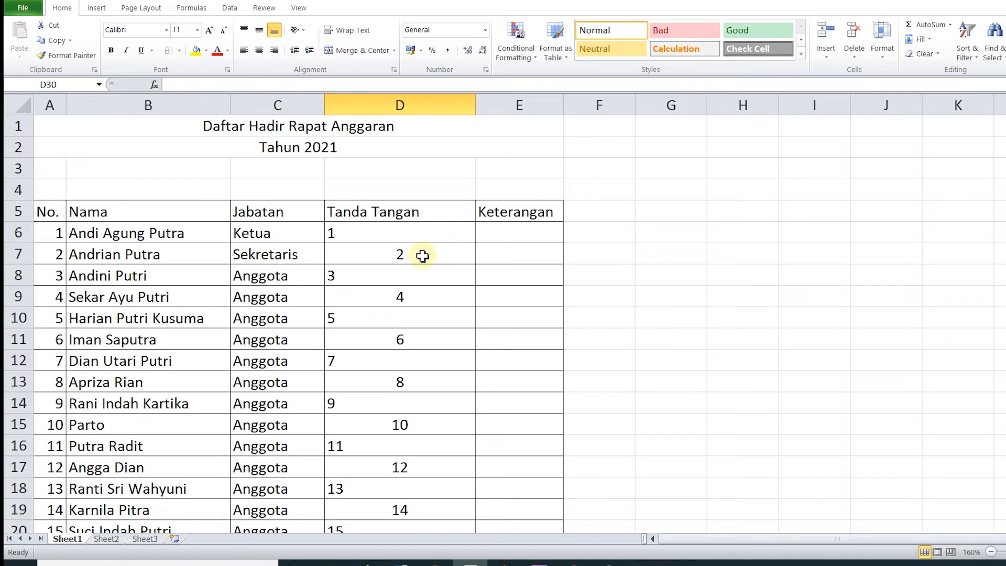
drag(301, 128, 306, 149)
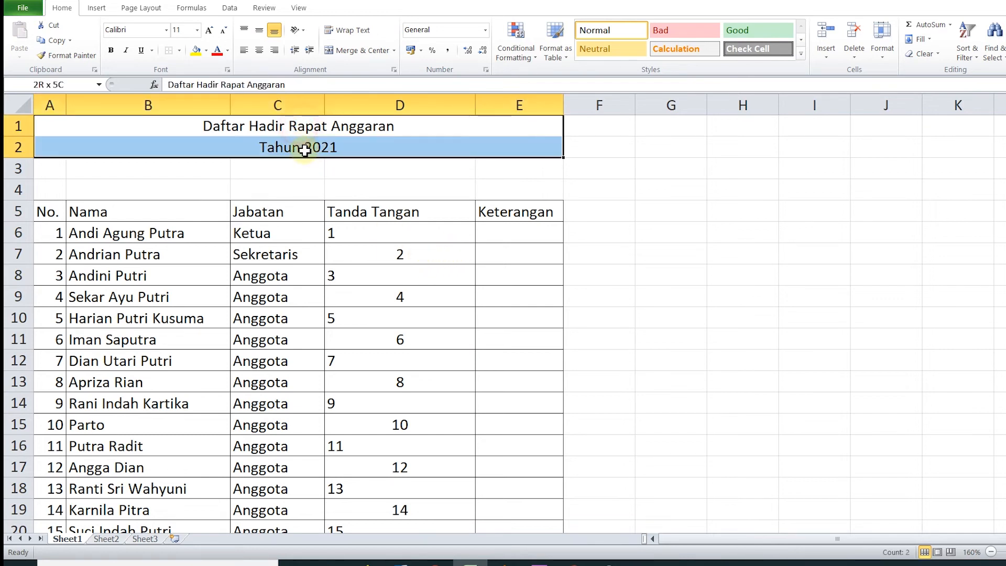
click(114, 51)
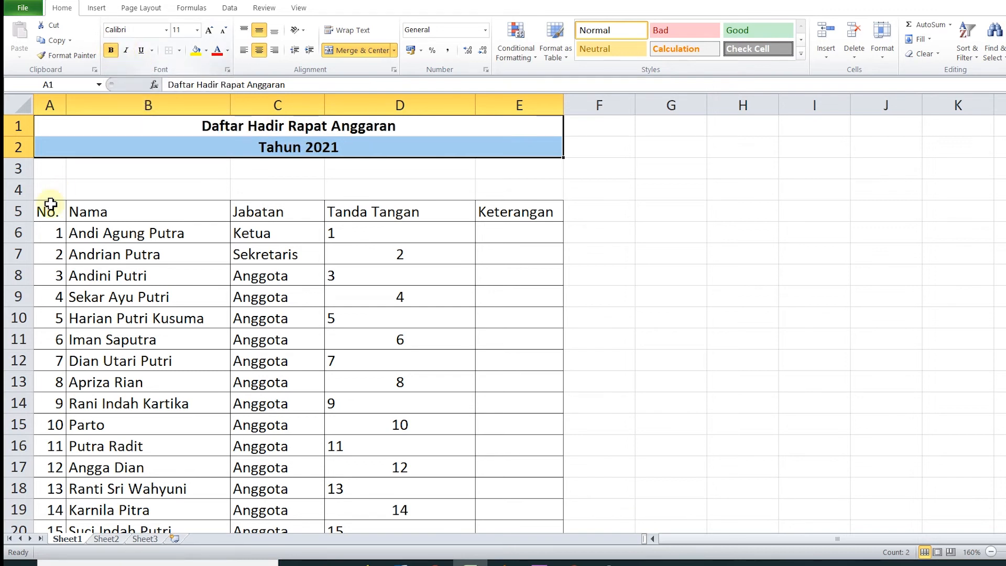
- Center the column headings in A5:E5 horizontally
drag(39, 218, 492, 206)
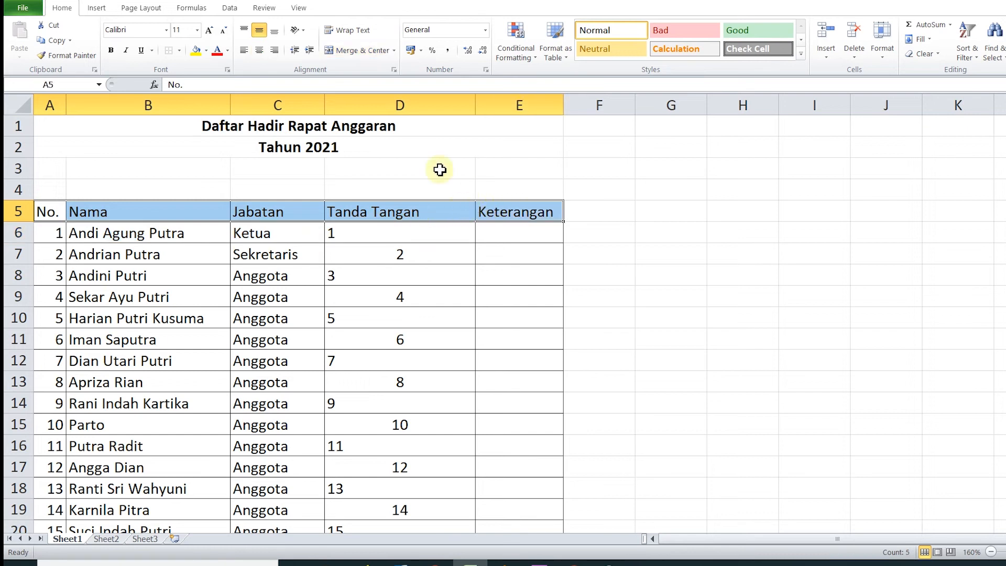
click(260, 51)
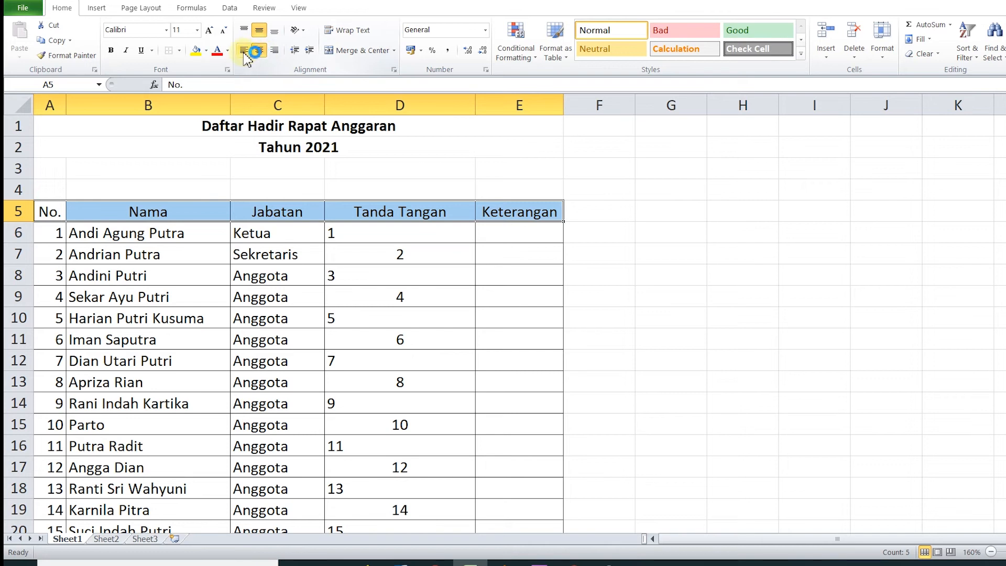
- Make the column headings in A5:E5 bold
click(112, 52)
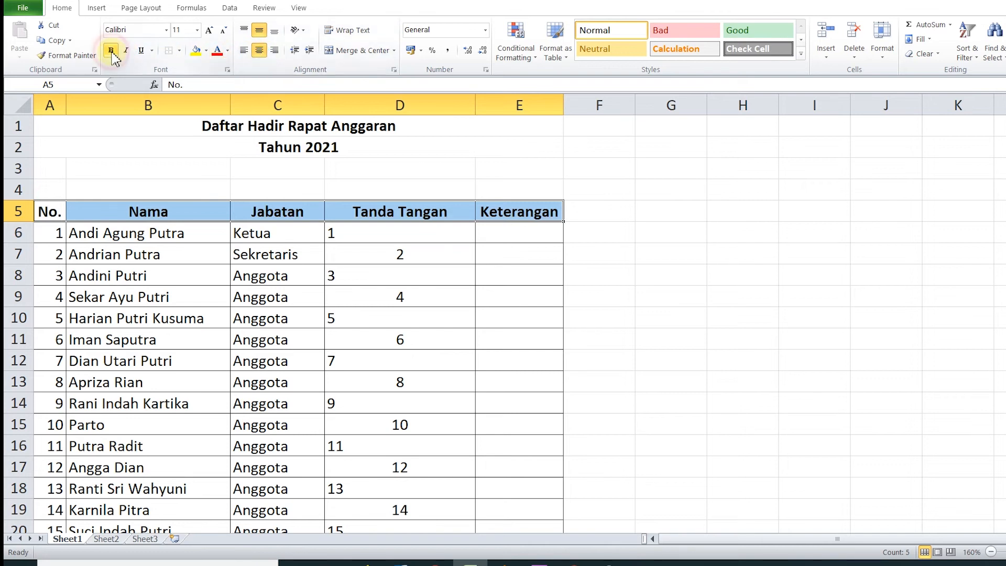
click(445, 268)
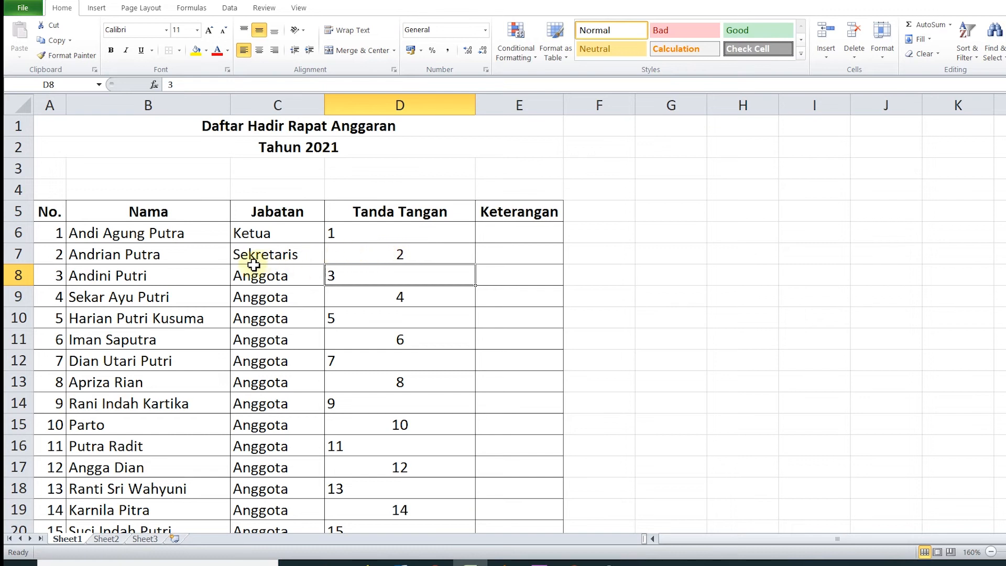
- Set the height of table rows 5 to 24 to 25
drag(42, 208, 505, 487)
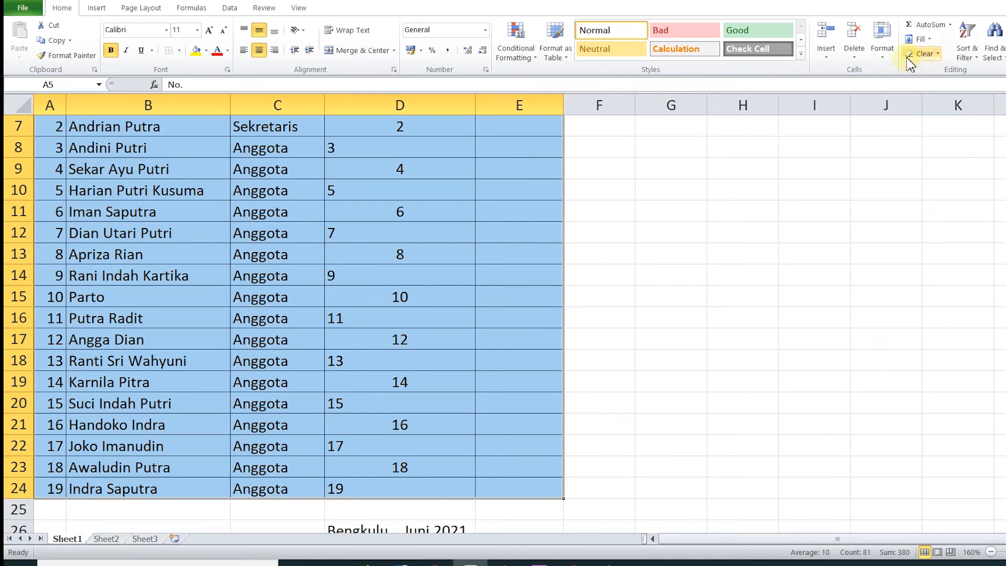
click(891, 59)
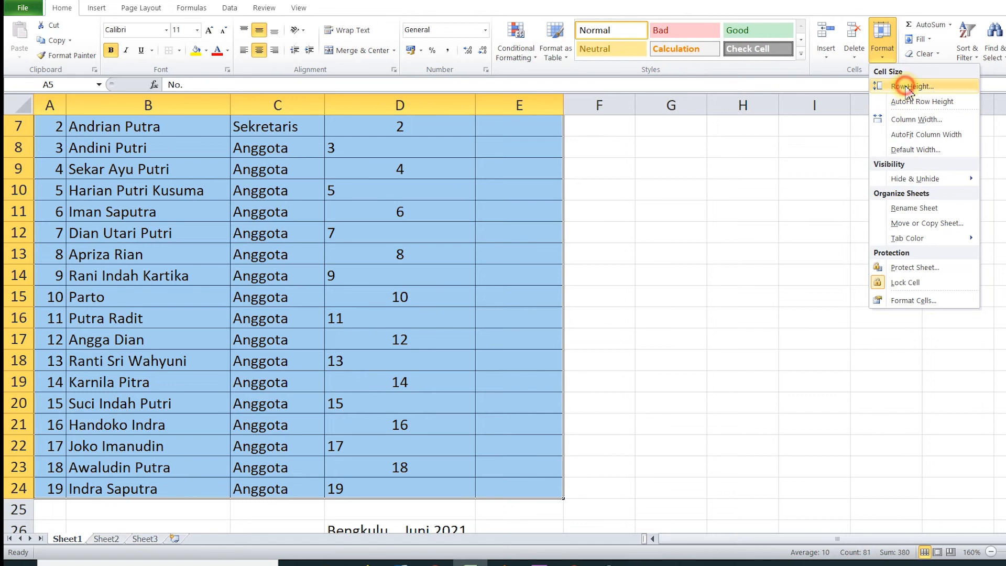
click(905, 87)
text(25)
click(347, 313)
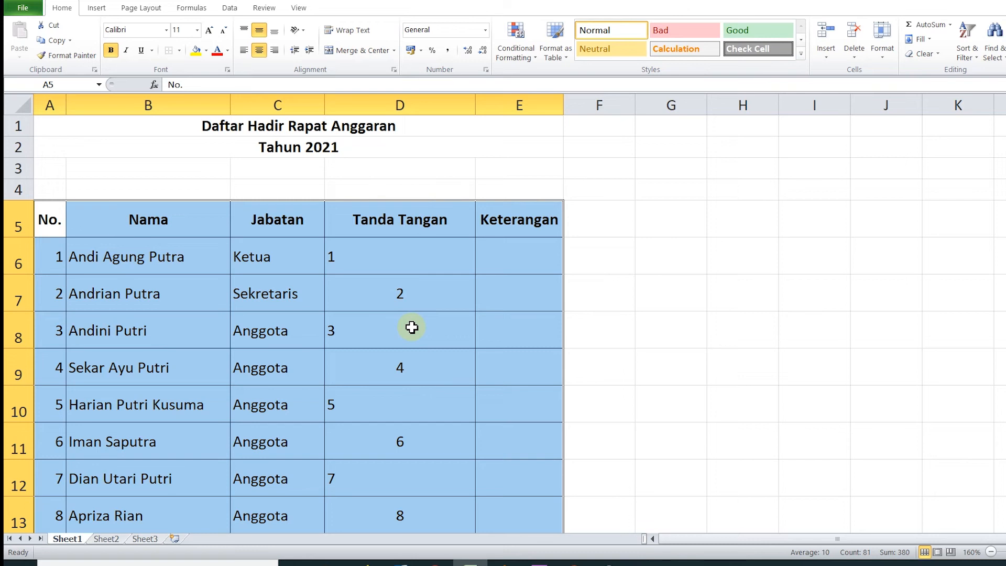
- Center the row numbers in column A horizontally
click(59, 250)
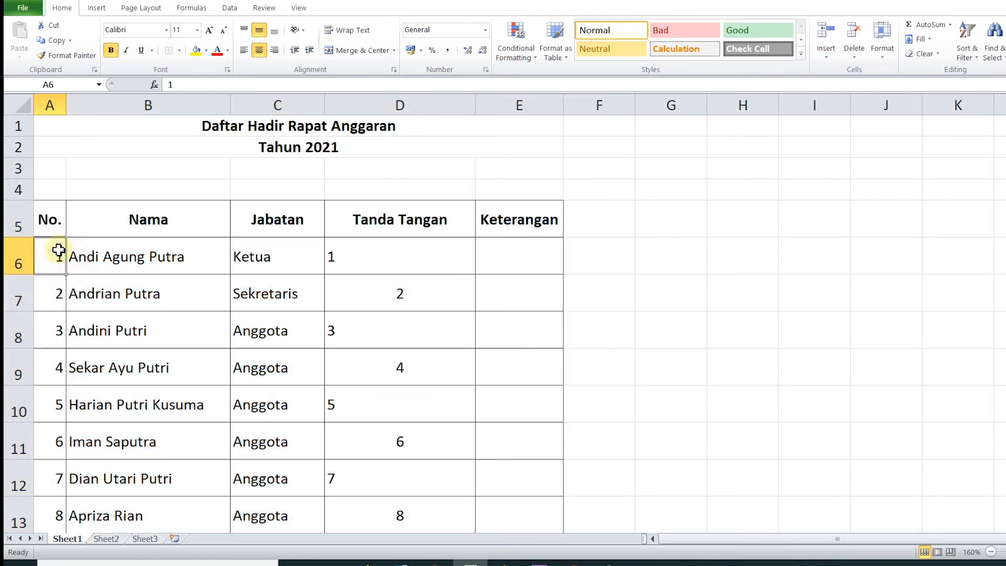
click(50, 105)
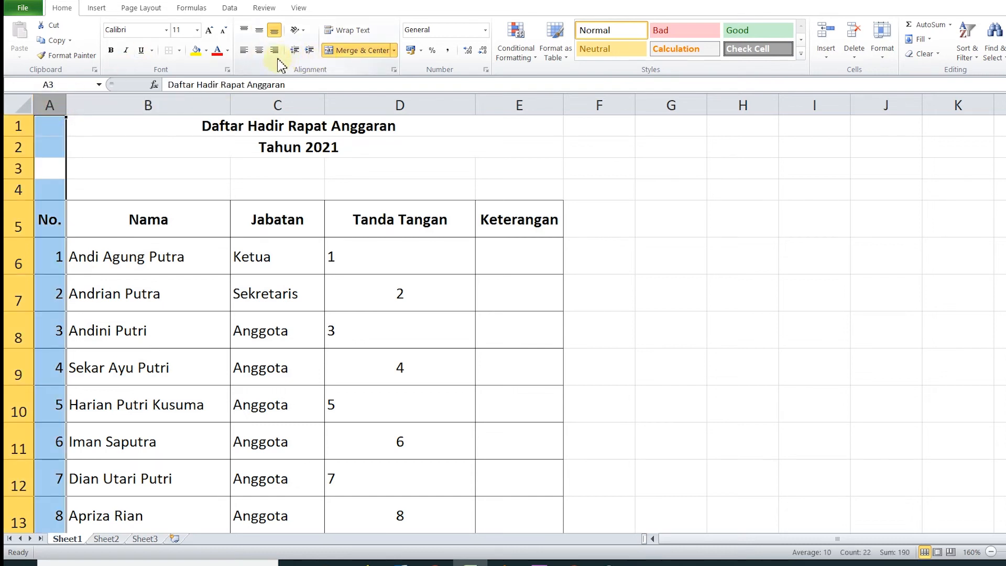
click(258, 50)
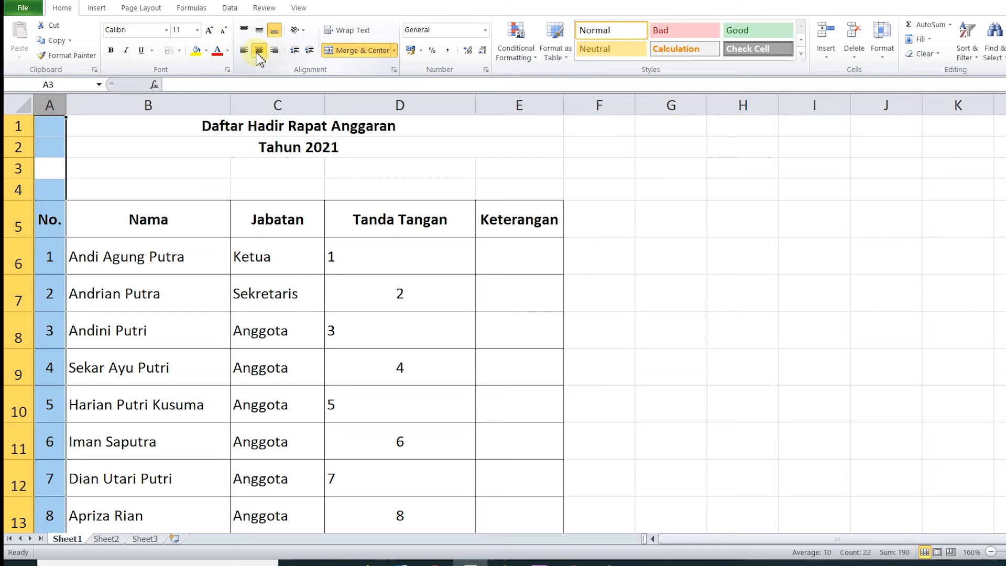
click(411, 271)
- Set A1:E31, from the titles down to the signature block, as the print area
scroll(426, 330, down, 6)
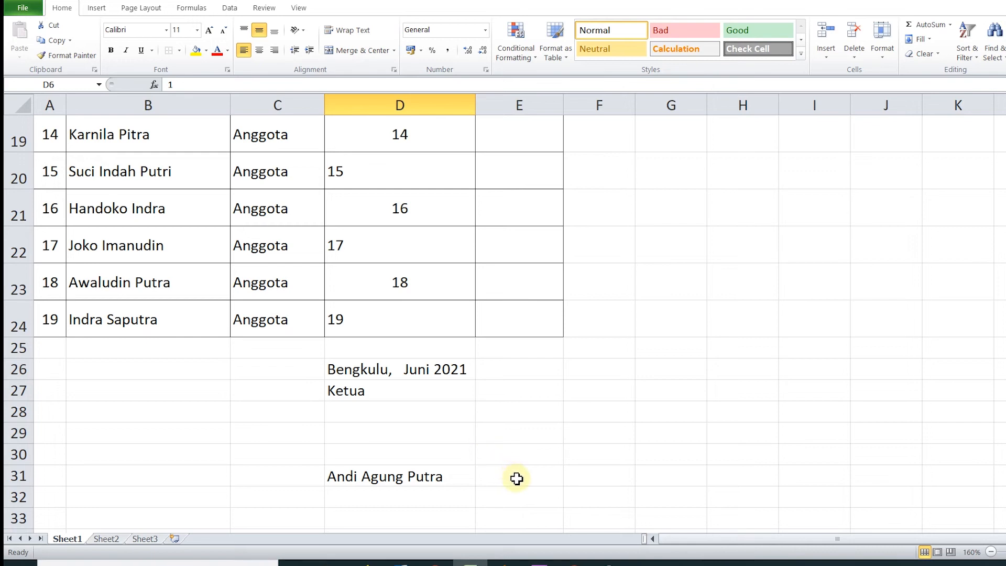
drag(544, 481, 61, 118)
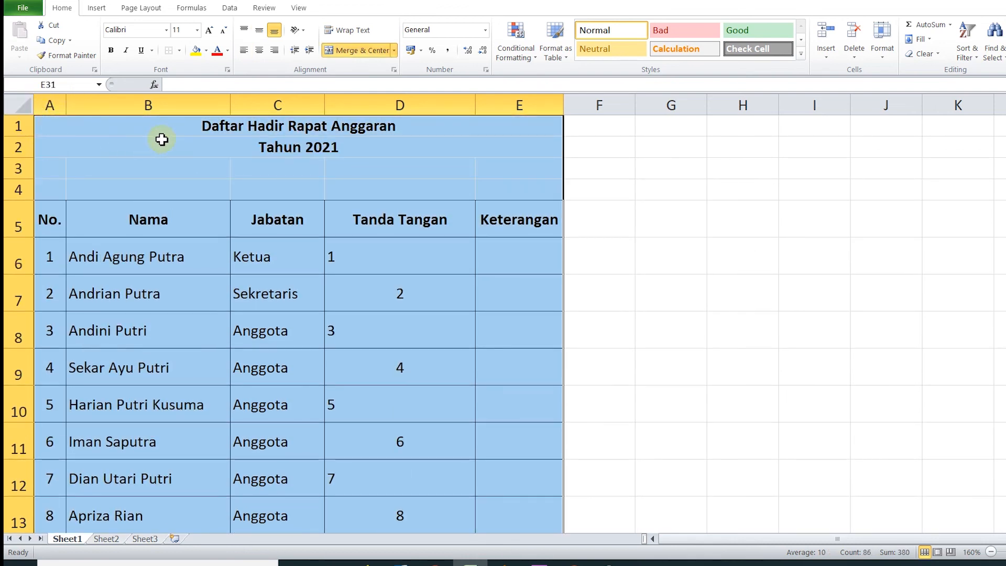
click(151, 15)
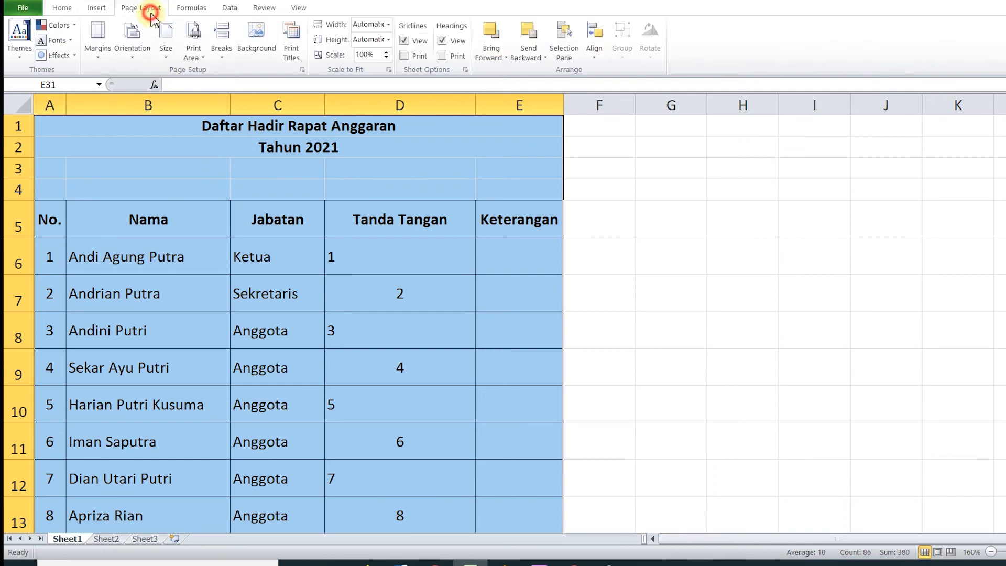
click(208, 61)
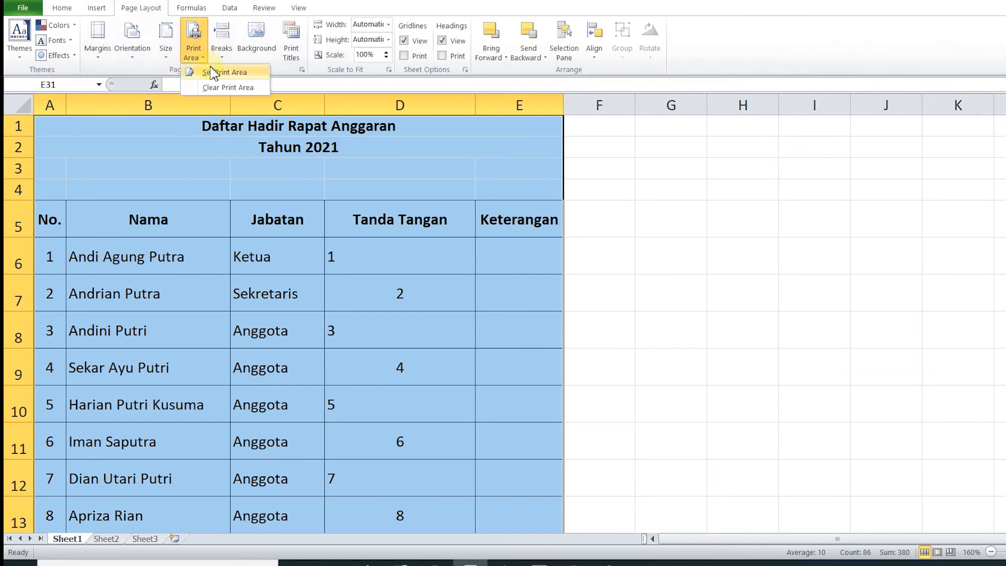
click(231, 73)
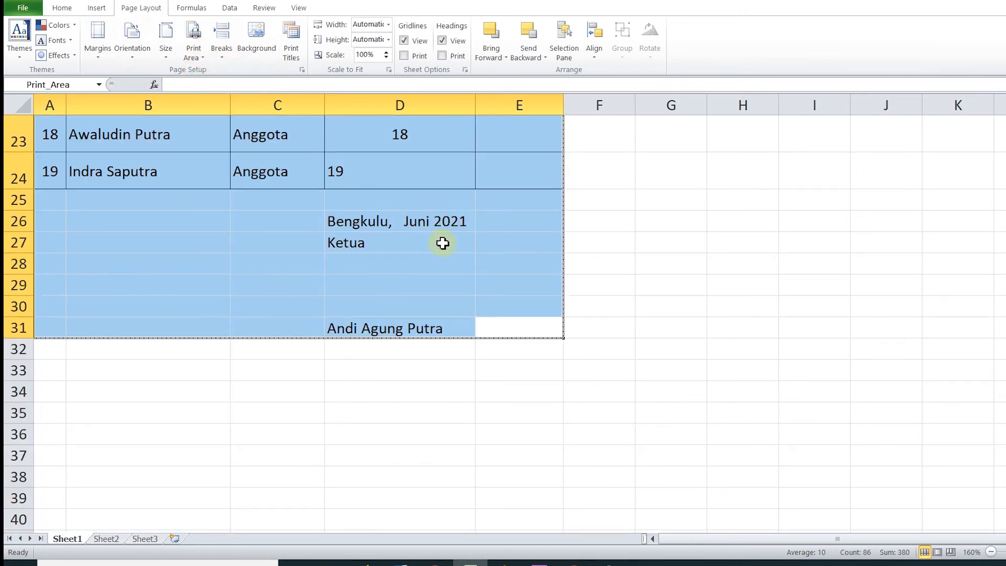
click(648, 228)
scroll(542, 273, up, 7)
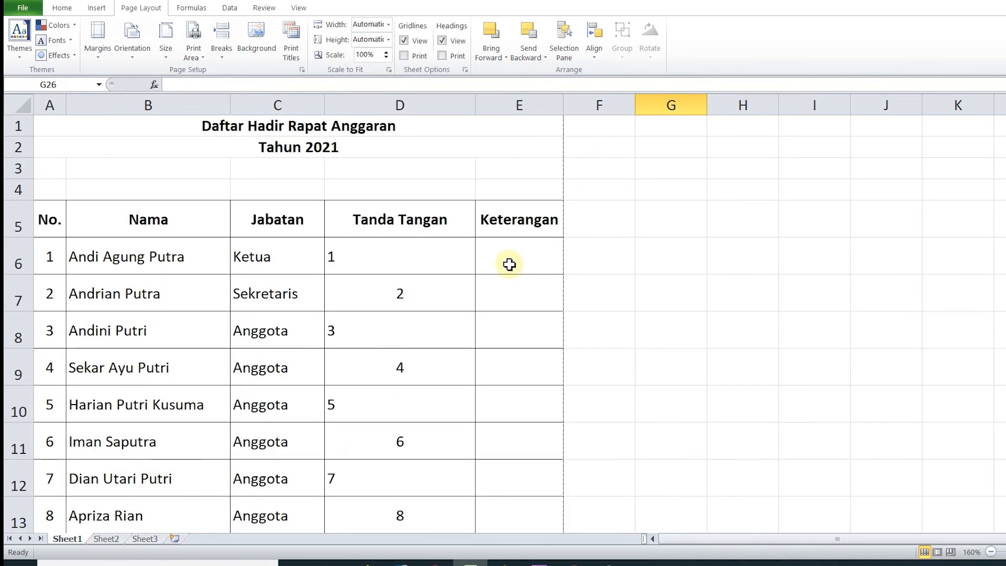
scroll(484, 262, down, 6)
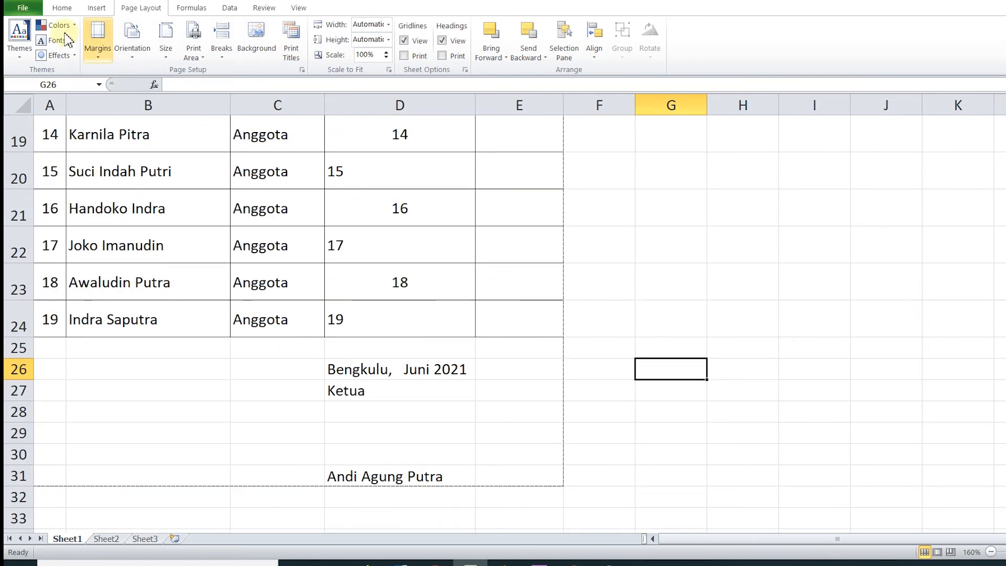
- Show the margins in the print preview and widen the left page margin to about 2.77 cm
click(38, 6)
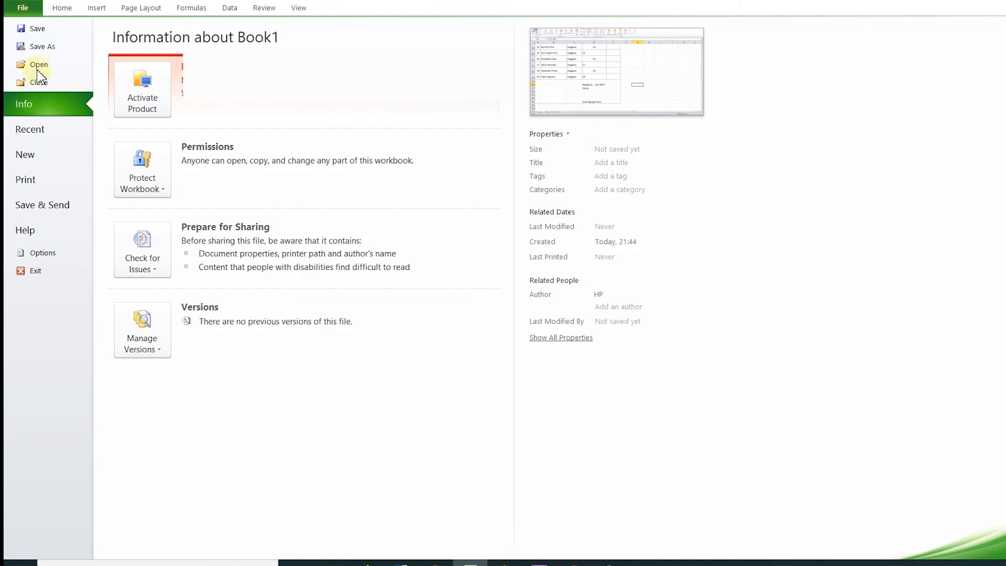
click(35, 181)
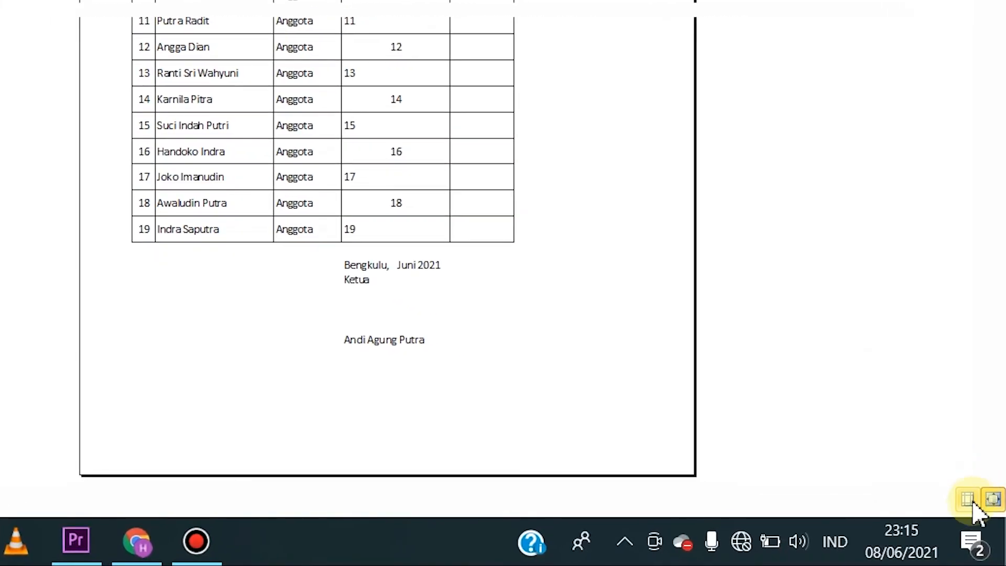
click(969, 500)
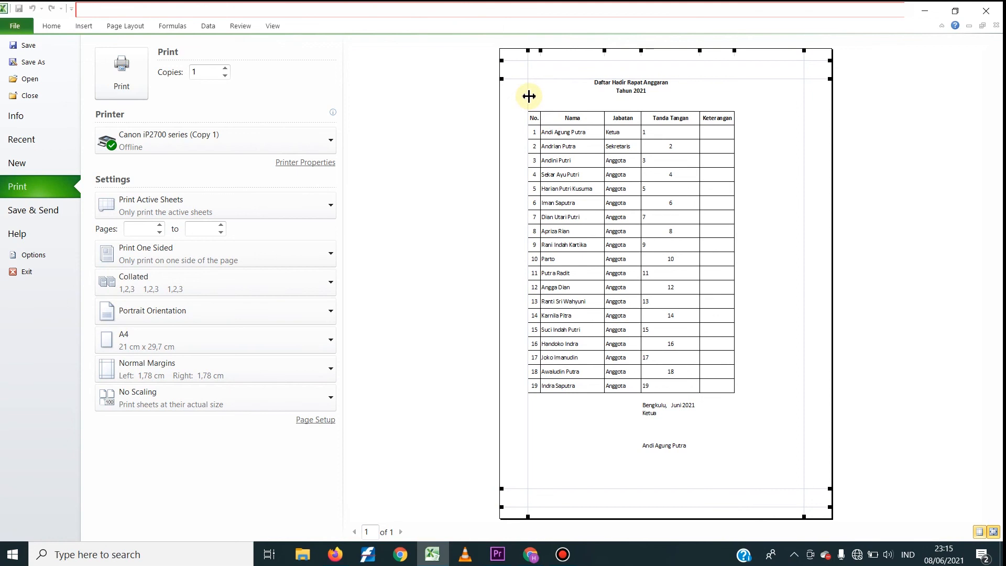
drag(529, 96, 549, 101)
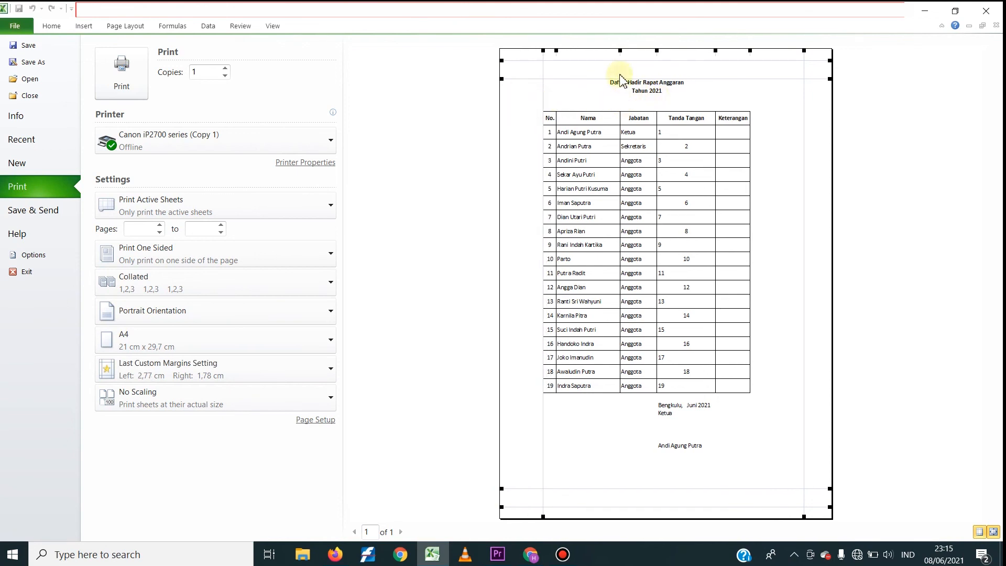
- Widen the Nama, Jabatan and Tanda Tangan columns in the print preview to fill the page width, and return to the worksheet
drag(620, 52, 690, 50)
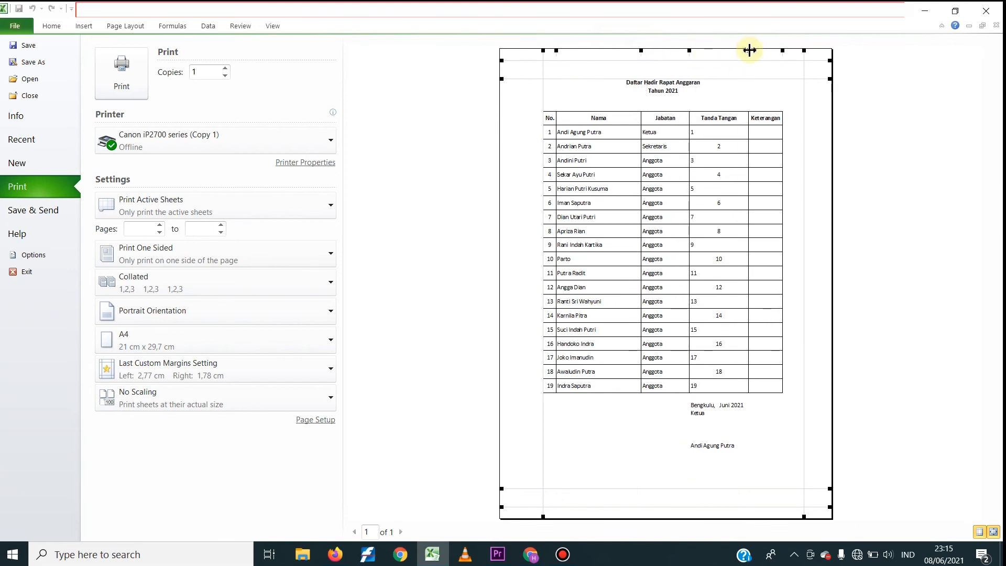
drag(747, 52, 762, 51)
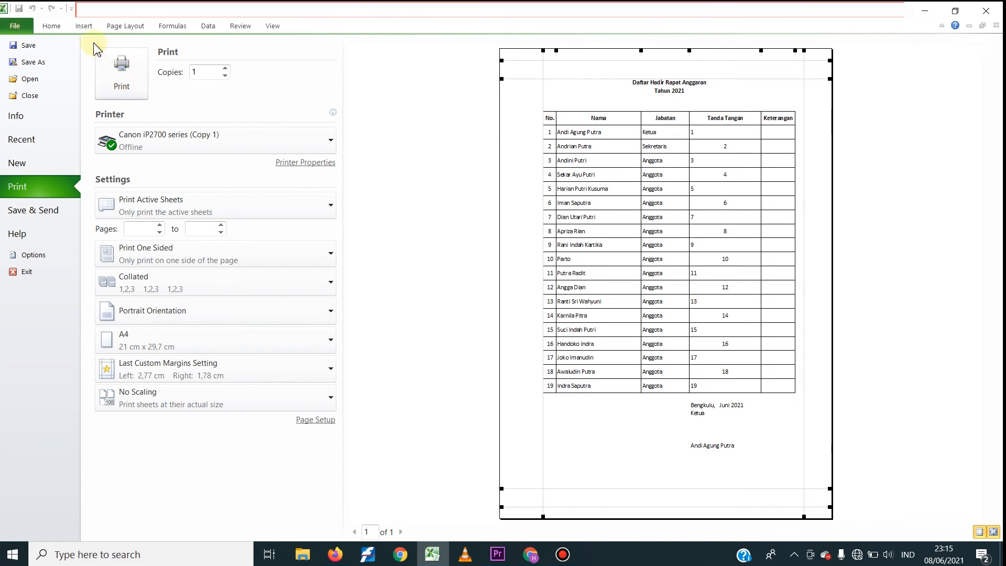
click(51, 25)
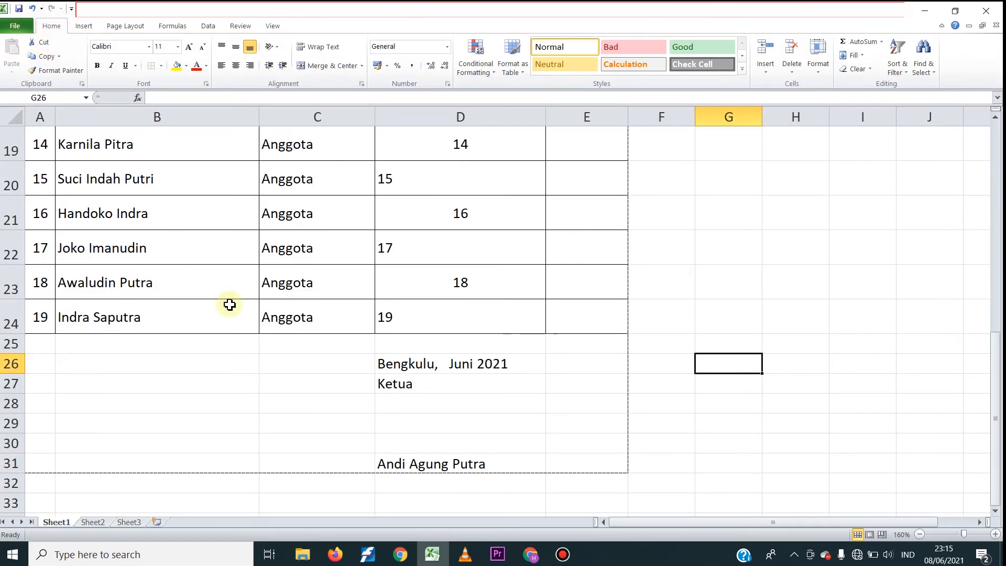
- Reduce the worksheet zoom to 120% to view the titles and the table together
scroll(403, 328, up, 5)
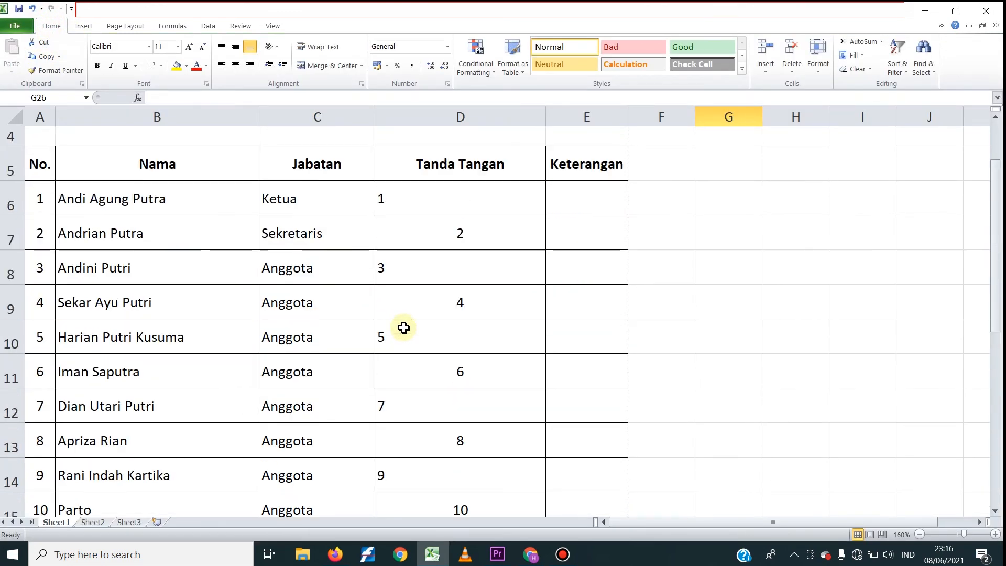
click(921, 535)
click(901, 535)
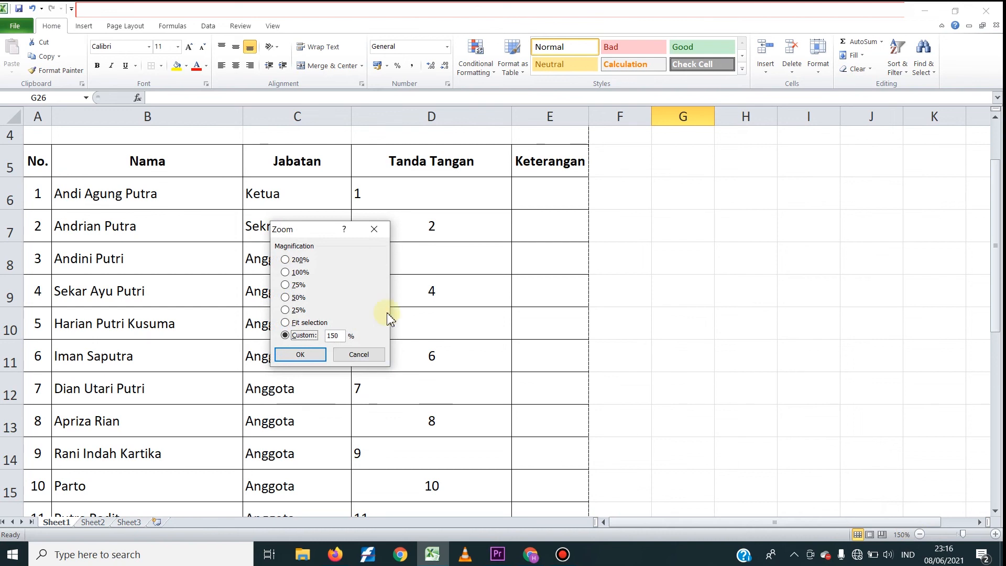
click(374, 230)
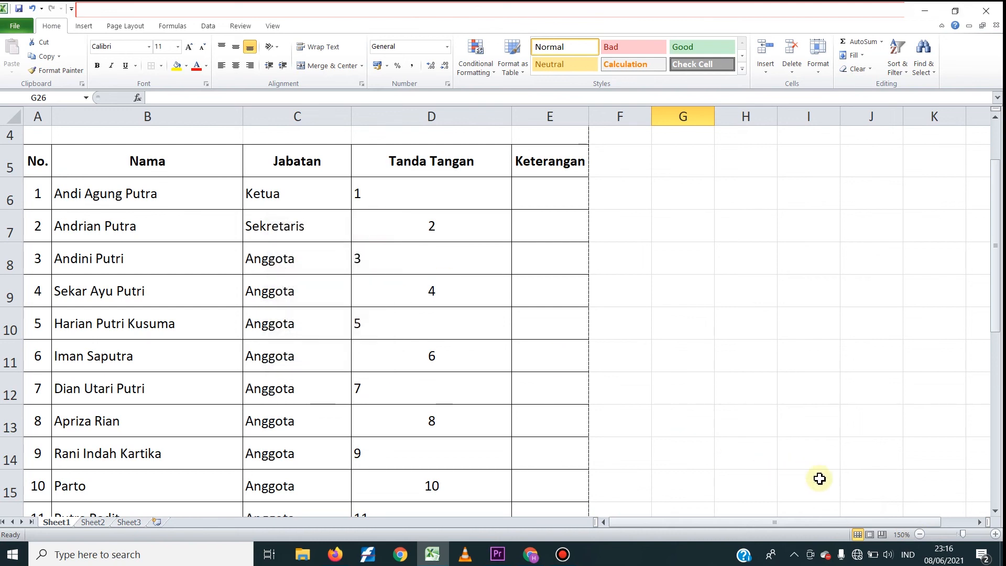
click(920, 535)
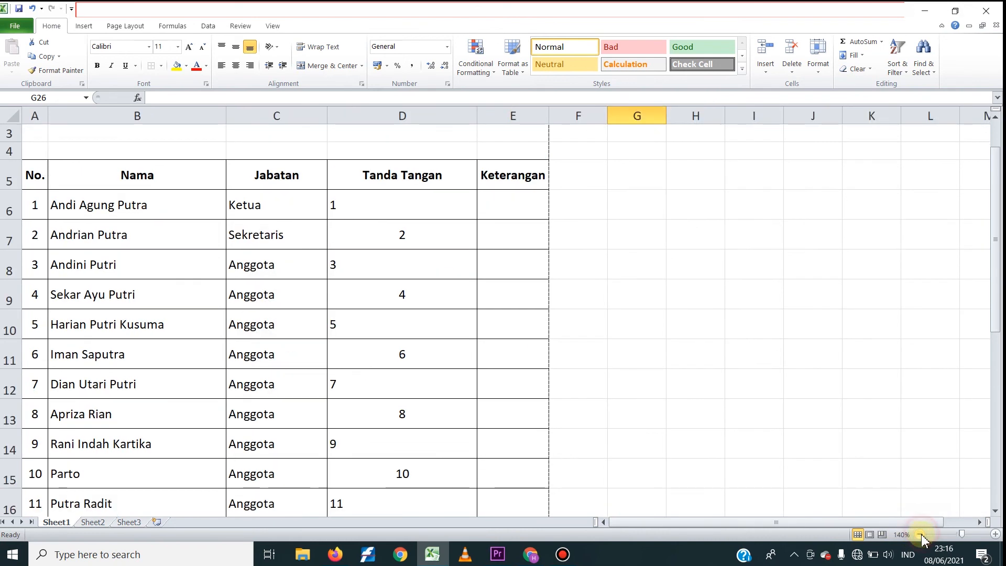
click(920, 535)
click(920, 535)
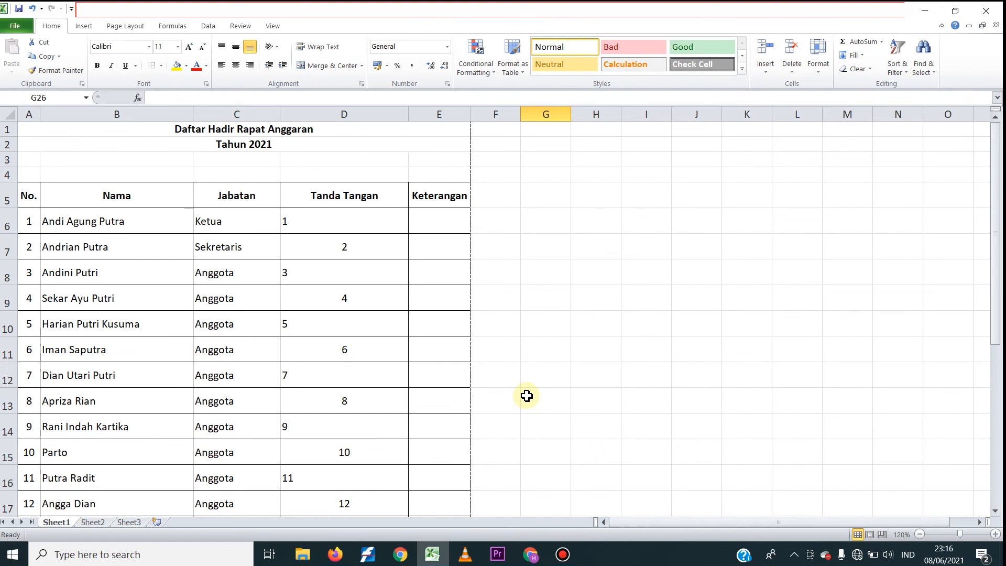
- Review the finished attendance list from the titles to the signature block, reducing the zoom to 80%
scroll(524, 393, down, 5)
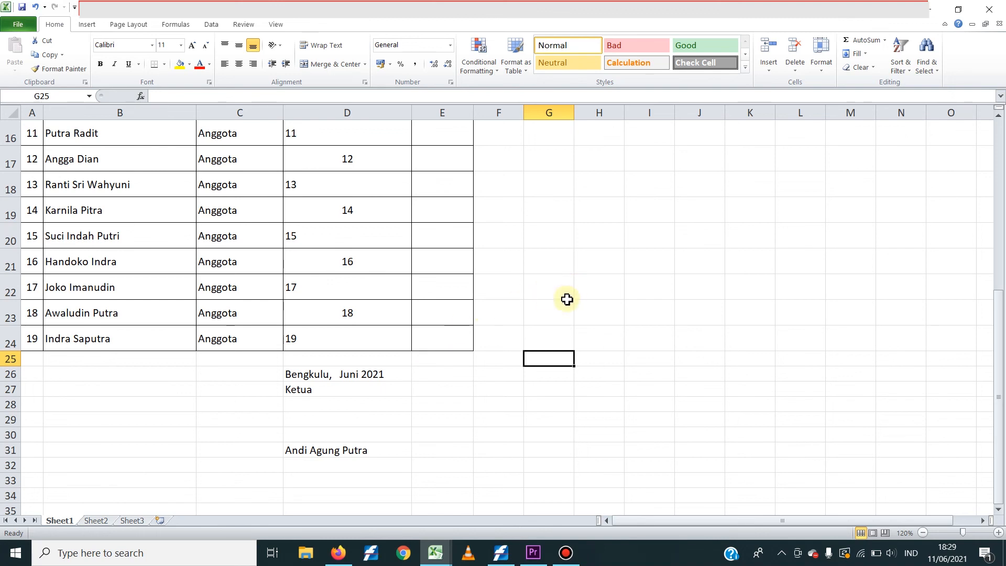
scroll(697, 427, up, 4)
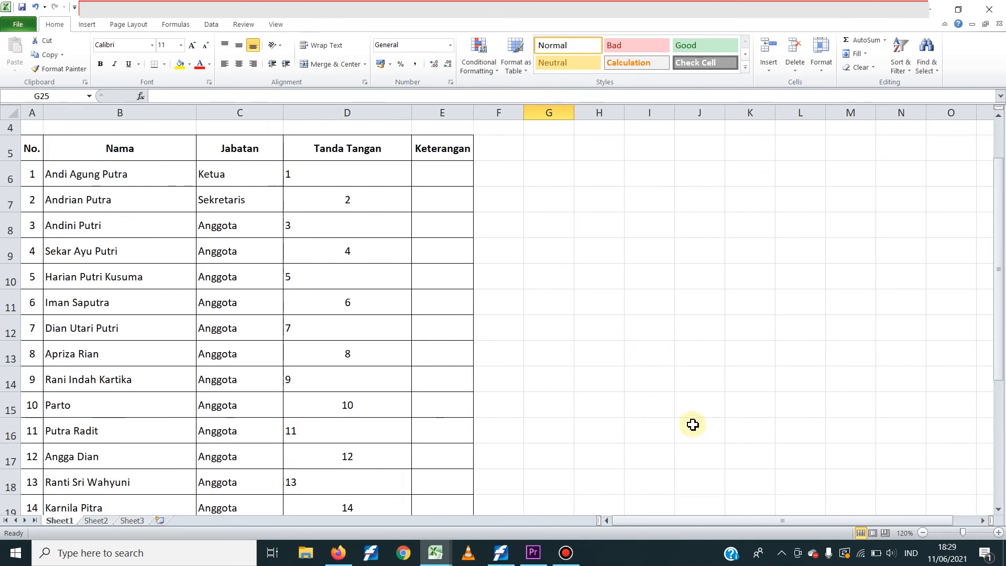
scroll(693, 425, up, 1)
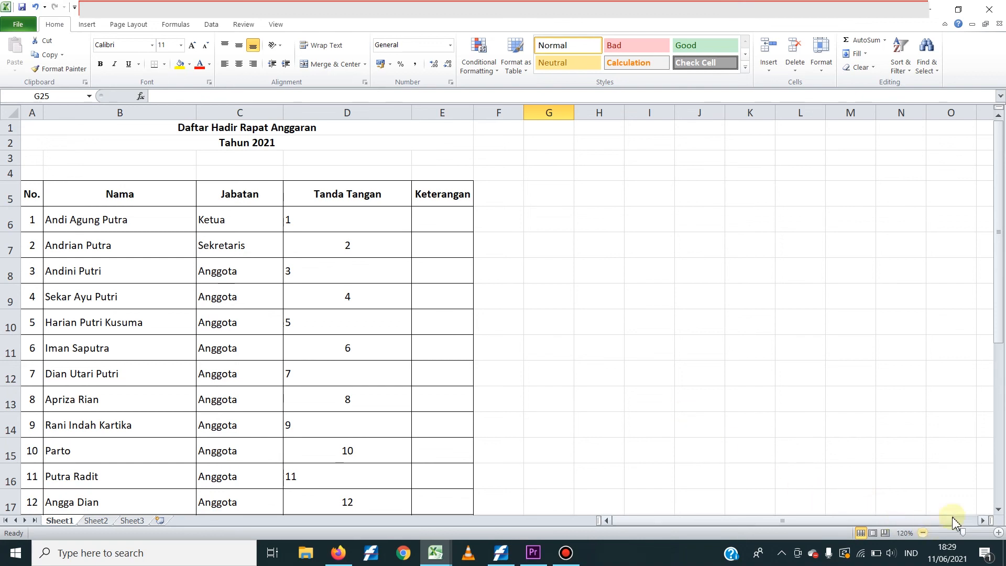
click(924, 533)
click(924, 533)
click(923, 533)
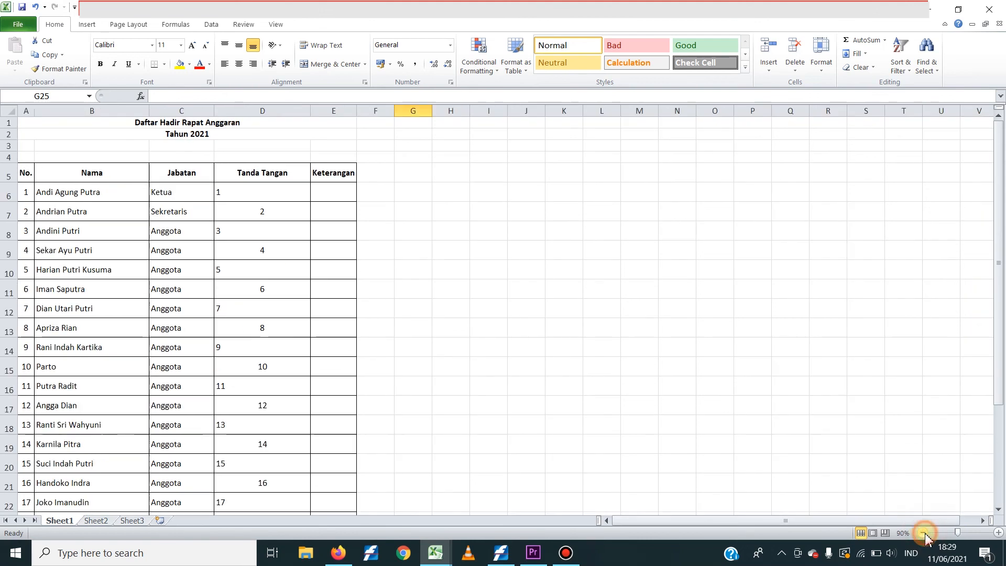
click(923, 533)
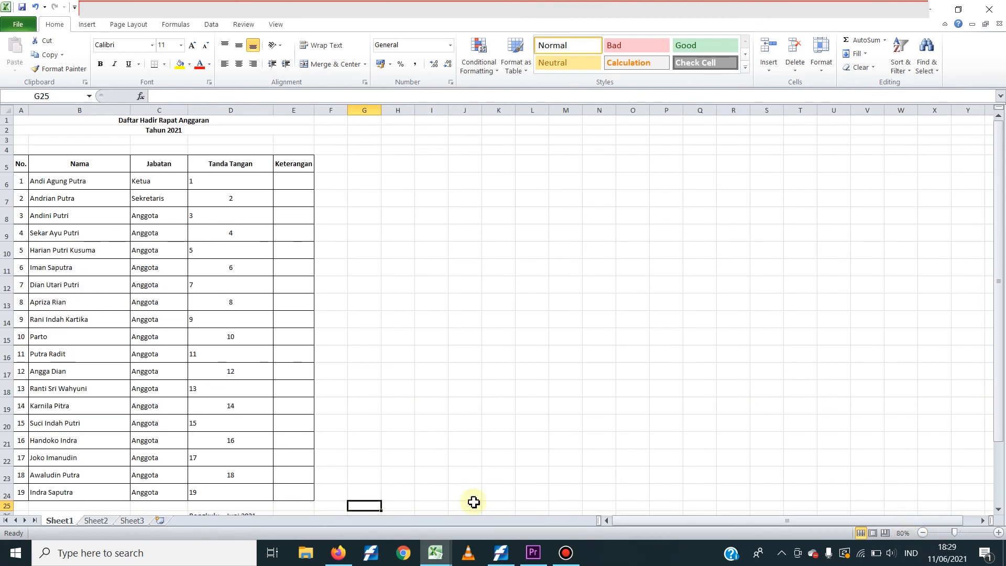
scroll(445, 436, down, 1)
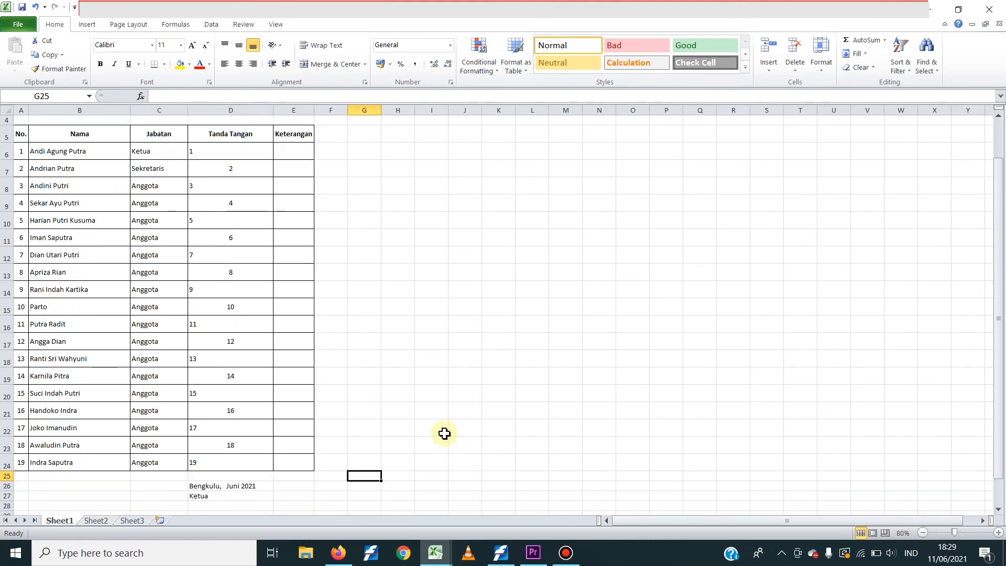
scroll(444, 434, up, 1)
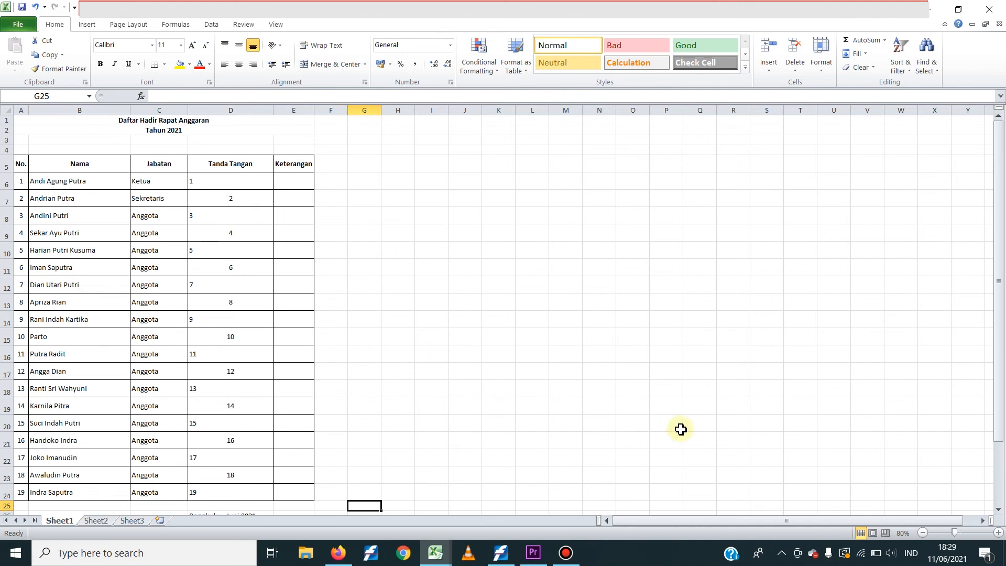